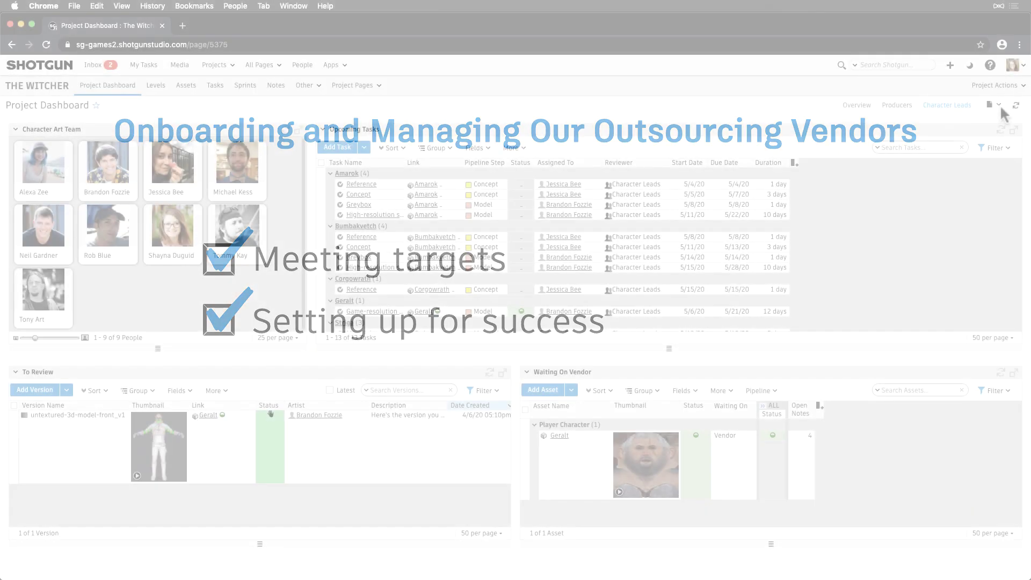
Create a new Canvas dashboard view named Outsource Vendor Managers.
{"action": "left_click", "coordinate": [998, 105]}
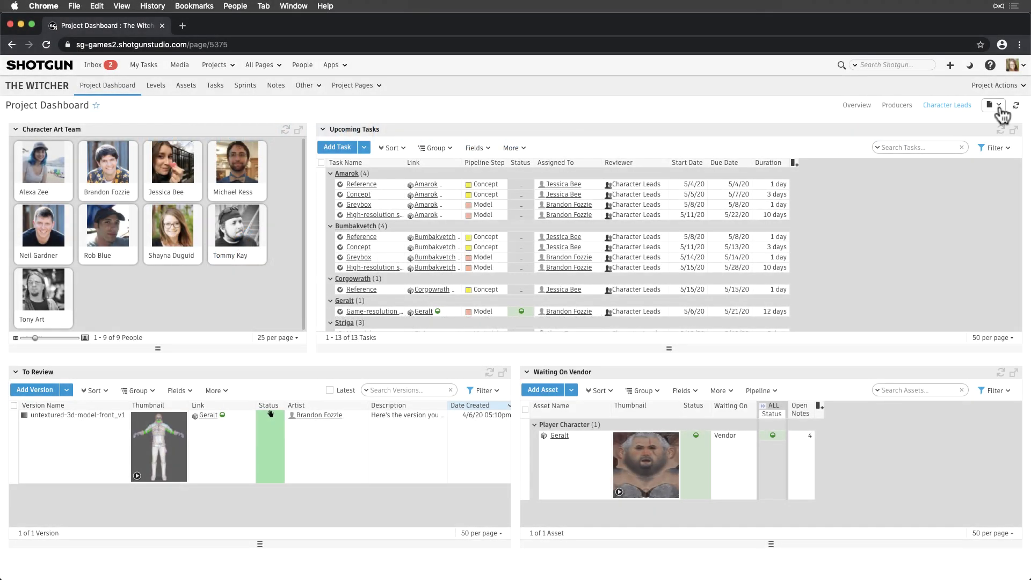
{"action": "left_click", "coordinate": [991, 131]}
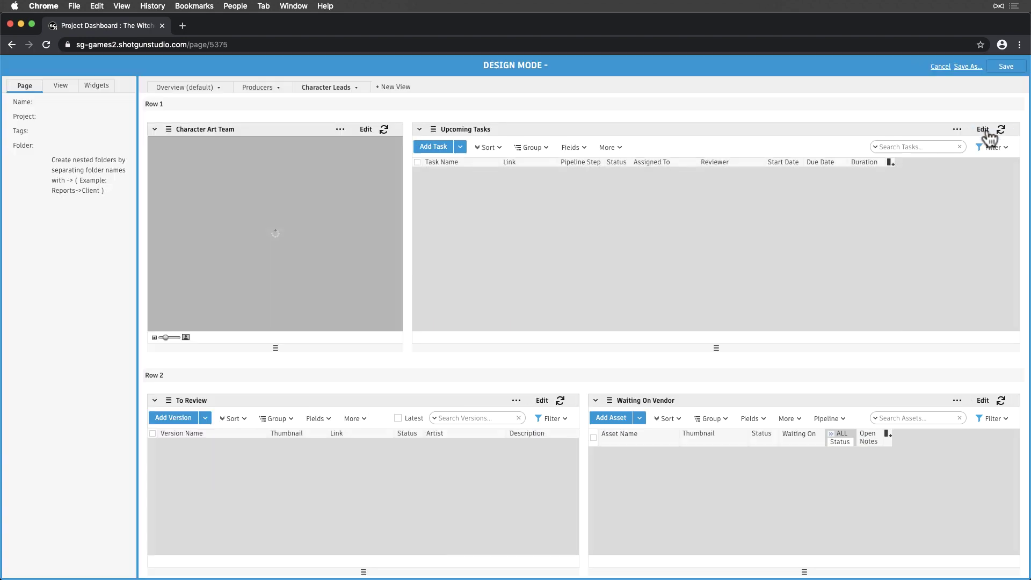
{"action": "left_click", "coordinate": [392, 87]}
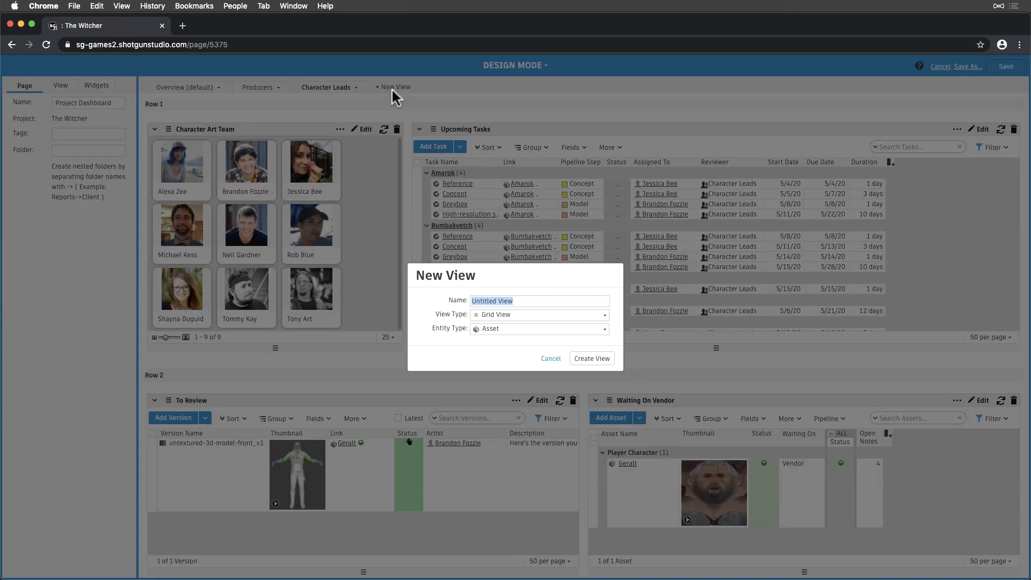
{"action": "type", "text": "Outsource Vendor Managers"}
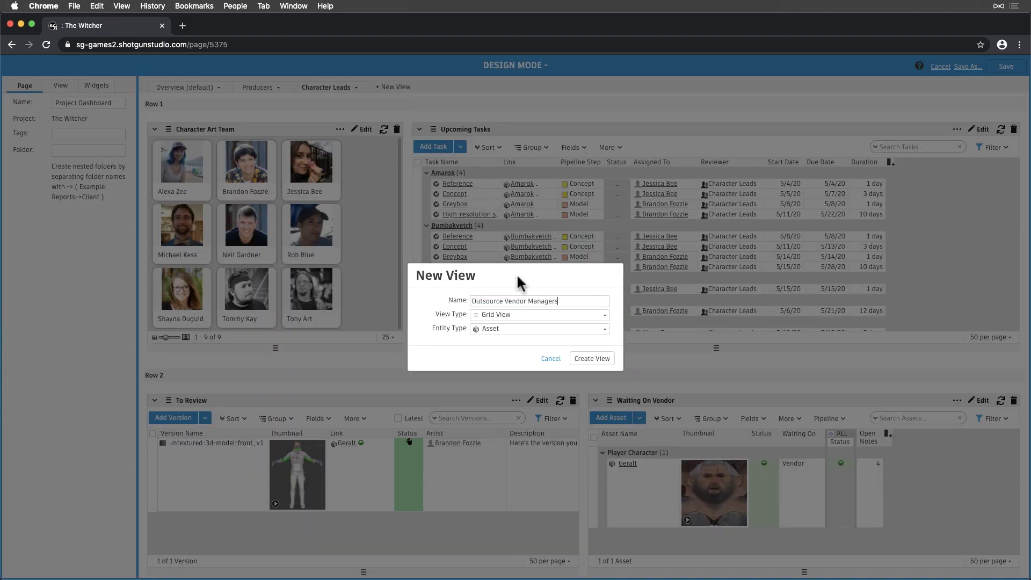
{"action": "left_click", "coordinate": [513, 315]}
{"action": "left_click", "coordinate": [507, 331]}
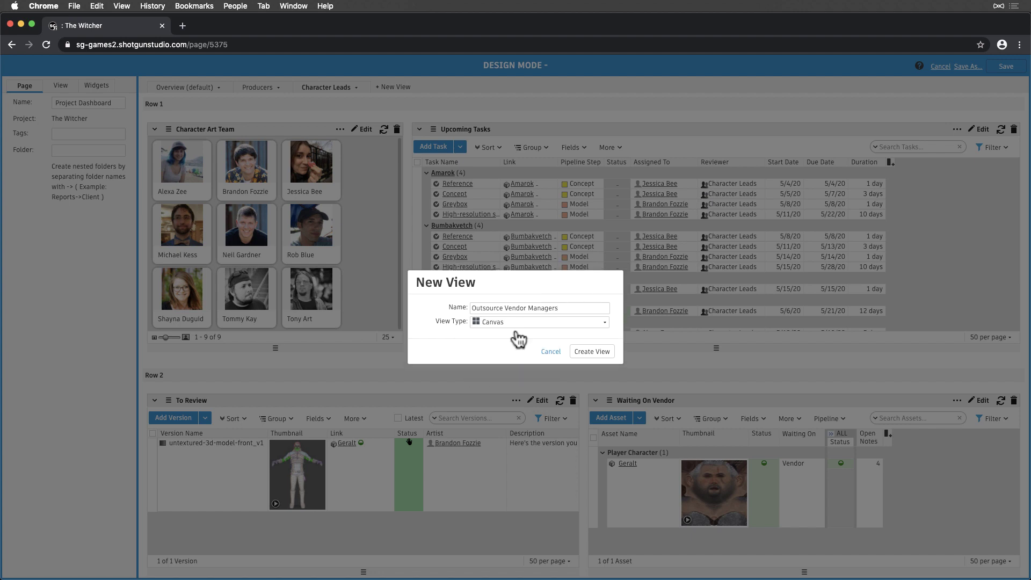
{"action": "left_click", "coordinate": [583, 353]}
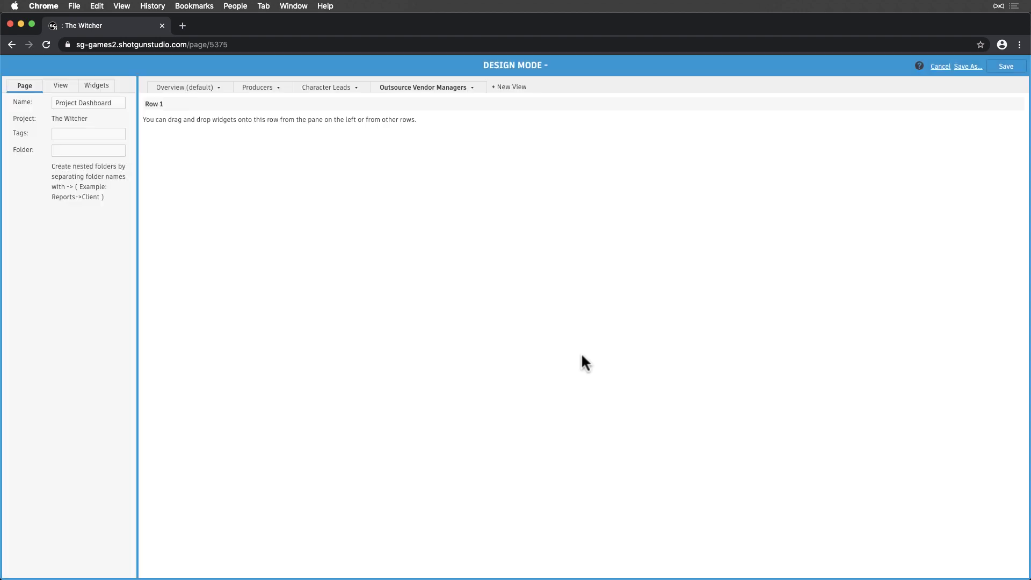
Hide the Outsource Vendor Managers view from the Vendor role.
{"action": "left_click", "coordinate": [60, 86]}
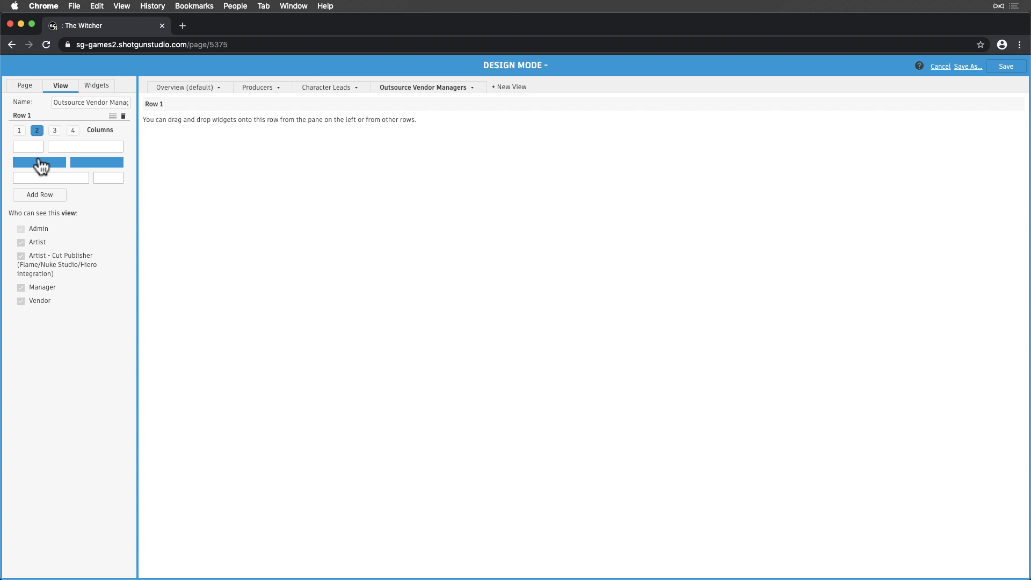
{"action": "left_click", "coordinate": [21, 301]}
{"action": "left_click", "coordinate": [96, 86]}
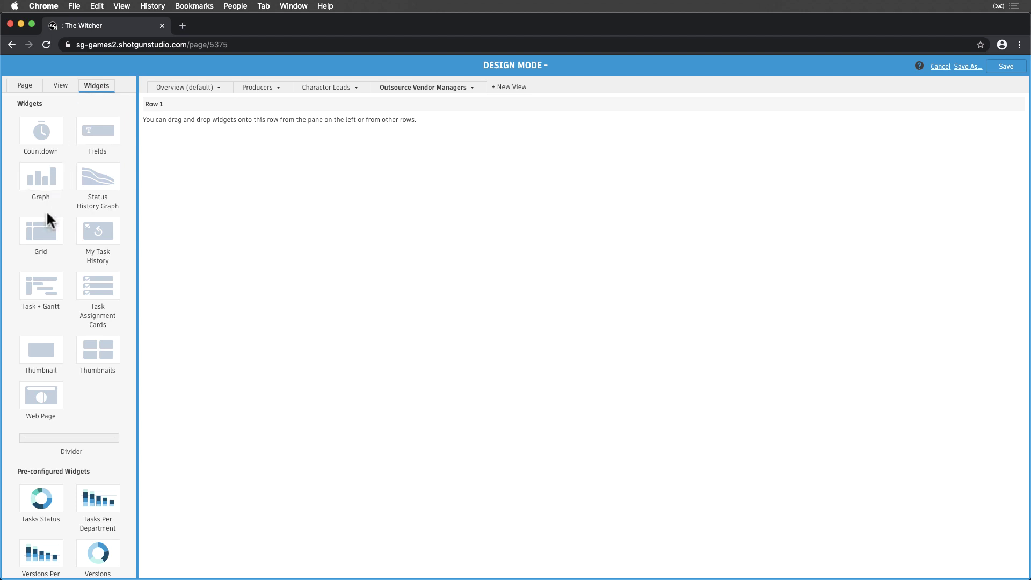
Add an Asset grid widget to Row 1 titled Assets Waiting On Vendor.
{"action": "left_click_drag", "start_coordinate": [44, 224], "coordinate": [301, 171]}
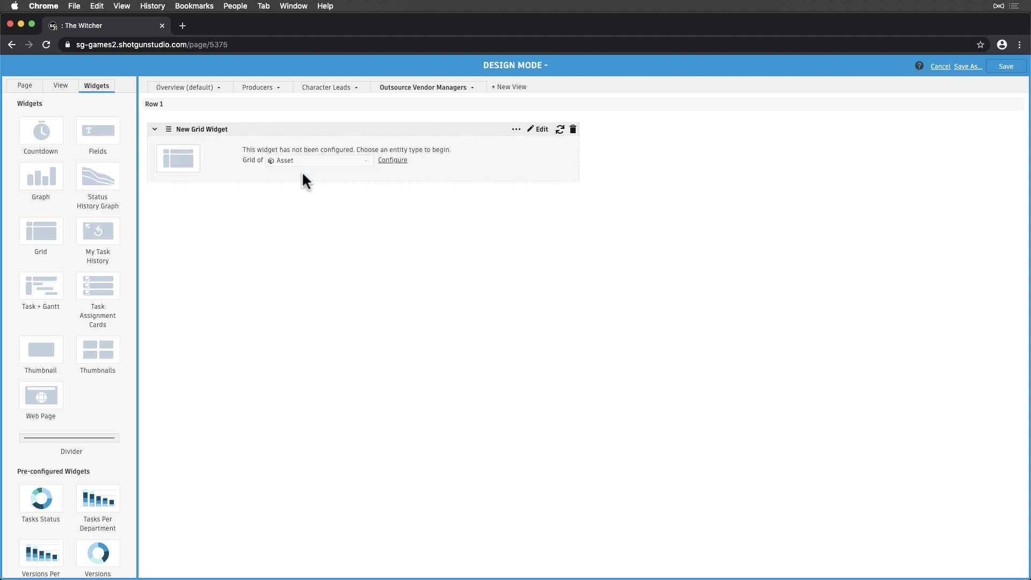
{"action": "left_click", "coordinate": [383, 160]}
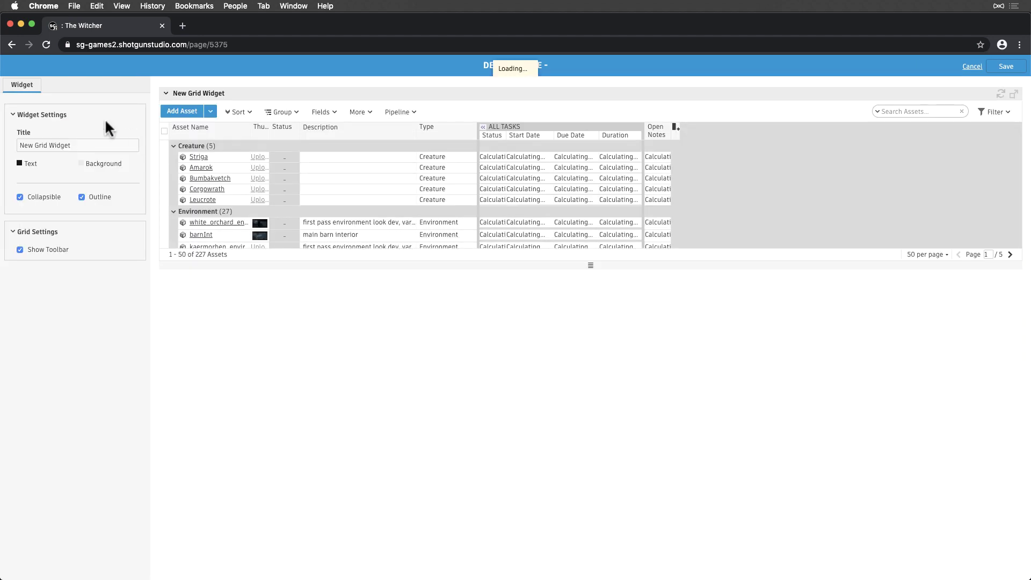
{"action": "type", "text": "Assets Waiting On Vendor"}
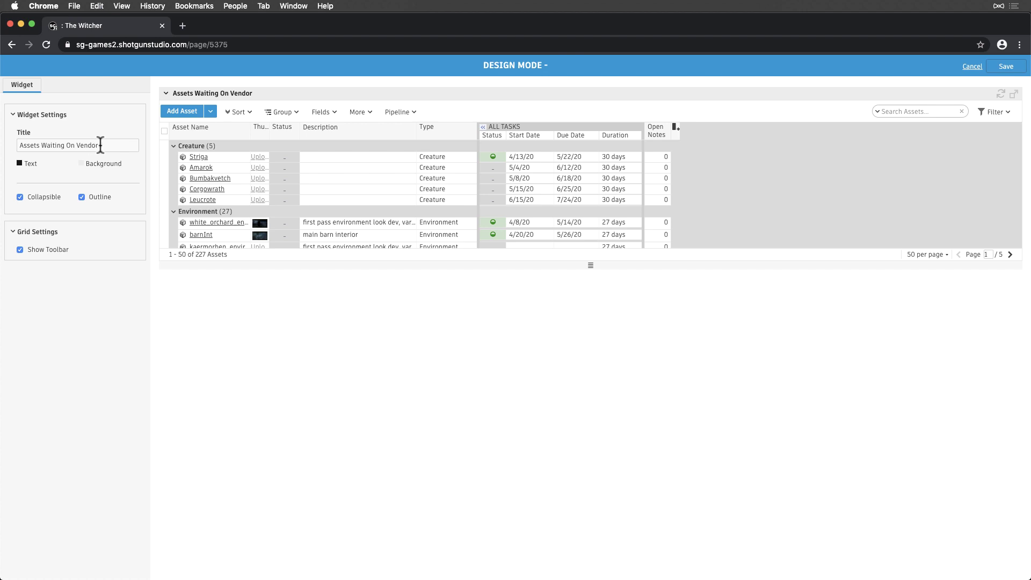
Add a Waiting On column, drop the unneeded columns, and place Waiting On after Status.
{"action": "left_click", "coordinate": [322, 113]}
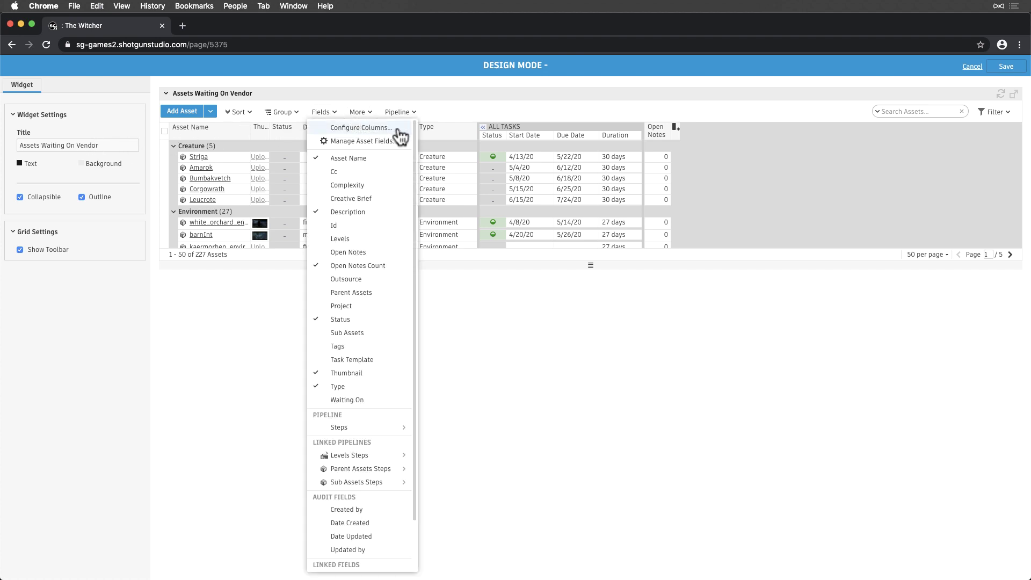
{"action": "left_click", "coordinate": [361, 128]}
{"action": "scroll", "coordinate": [392, 295], "scroll_direction": "down", "scroll_amount": 5}
{"action": "left_click", "coordinate": [380, 357]}
{"action": "left_click", "coordinate": [380, 375]}
{"action": "left_click", "coordinate": [642, 442]}
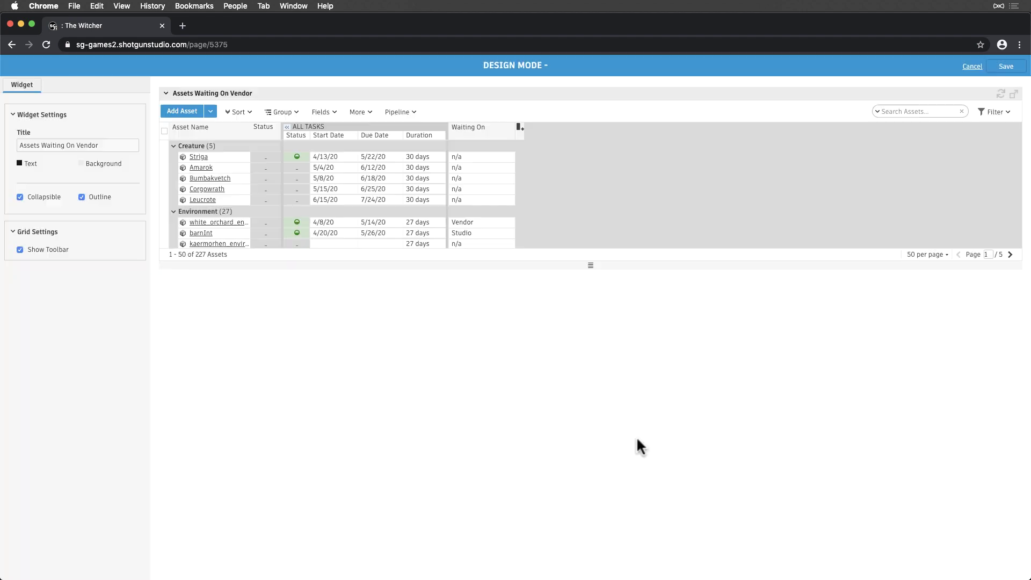
{"action": "left_click_drag", "start_coordinate": [472, 129], "coordinate": [329, 127]}
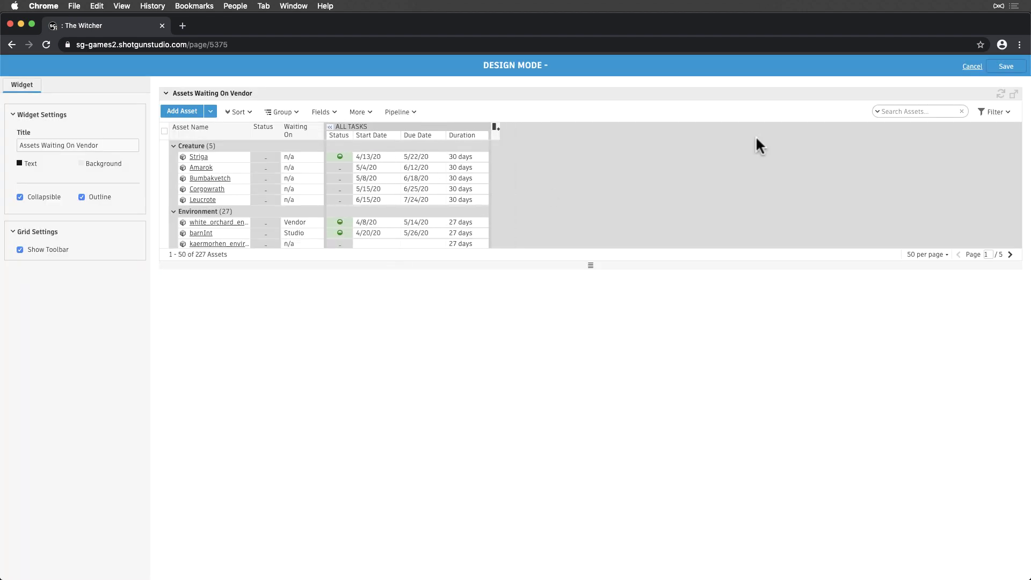
Add a Waiting On is Vendor condition to the grid's saved filter.
{"action": "left_click", "coordinate": [992, 114]}
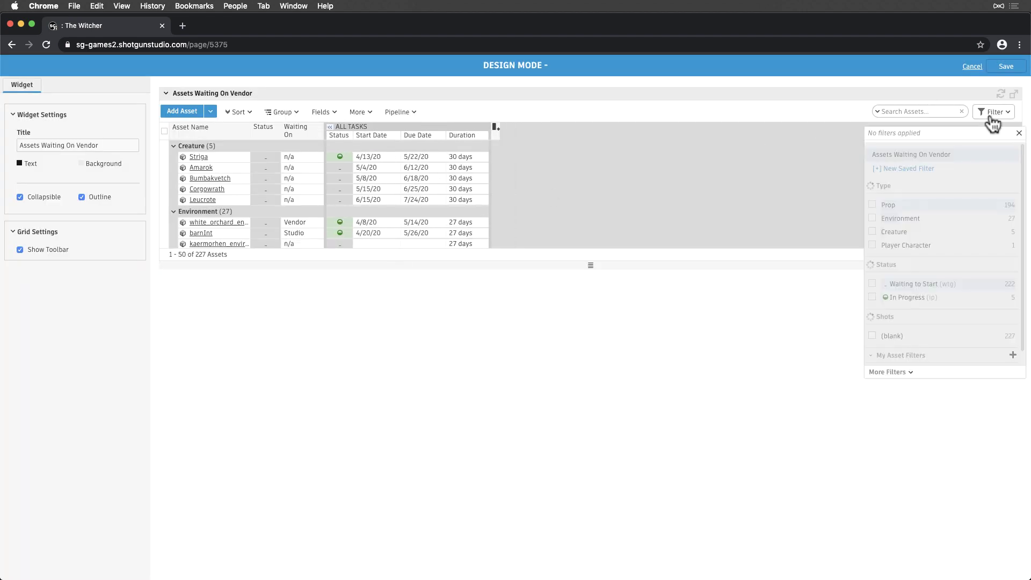
{"action": "left_click", "coordinate": [994, 157]}
{"action": "left_click", "coordinate": [819, 192]}
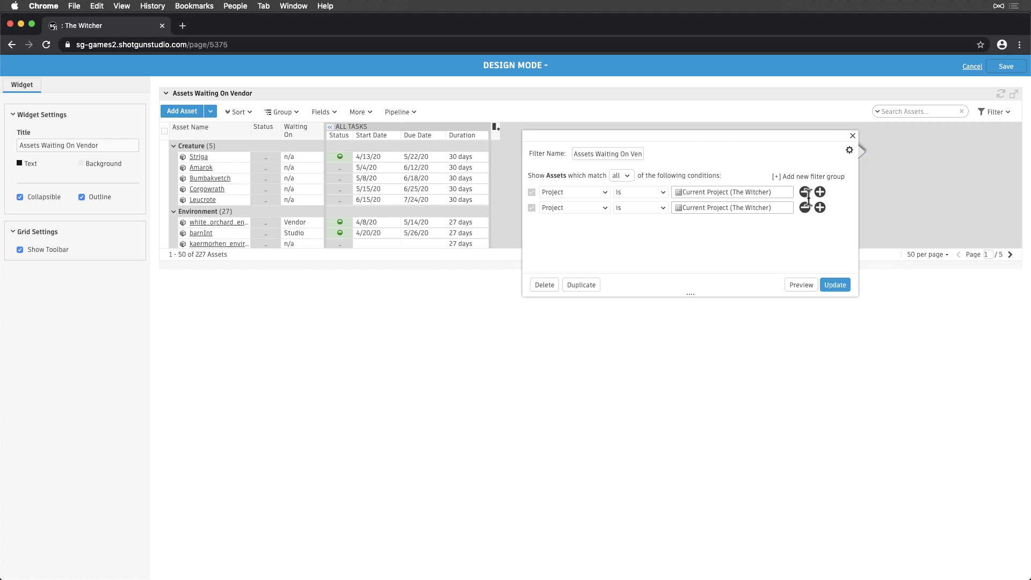
{"action": "left_click", "coordinate": [605, 208]}
{"action": "left_click", "coordinate": [597, 384]}
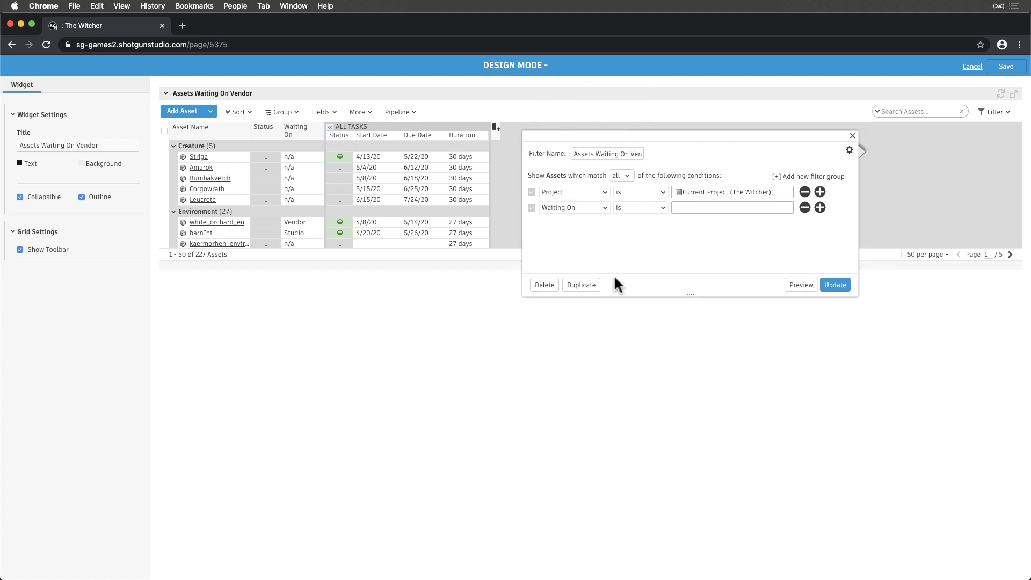
{"action": "left_click", "coordinate": [676, 208]}
{"action": "left_click", "coordinate": [695, 236]}
Add Status is not Final and Outsource is checked conditions, then update the filter.
{"action": "left_click", "coordinate": [819, 207]}
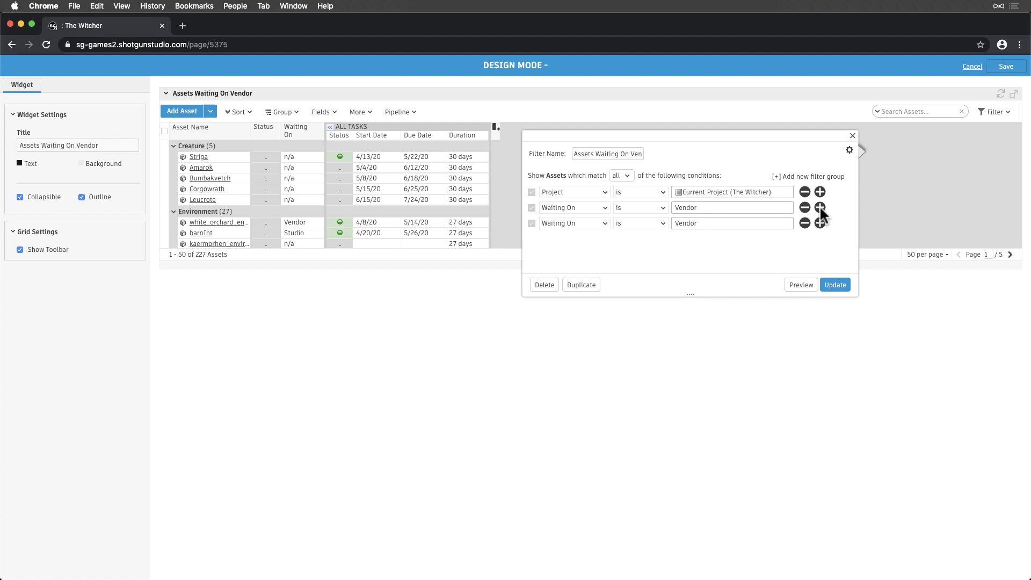
{"action": "left_click", "coordinate": [600, 222]}
{"action": "left_click", "coordinate": [610, 249]}
{"action": "left_click", "coordinate": [644, 223]}
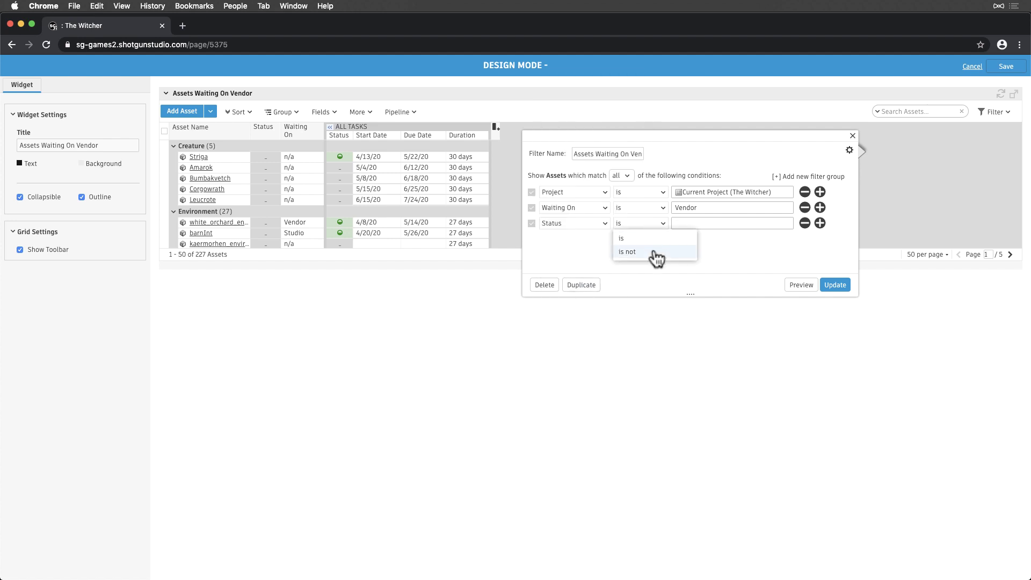
{"action": "left_click", "coordinate": [656, 258]}
{"action": "left_click", "coordinate": [709, 276]}
{"action": "left_click", "coordinate": [819, 223]}
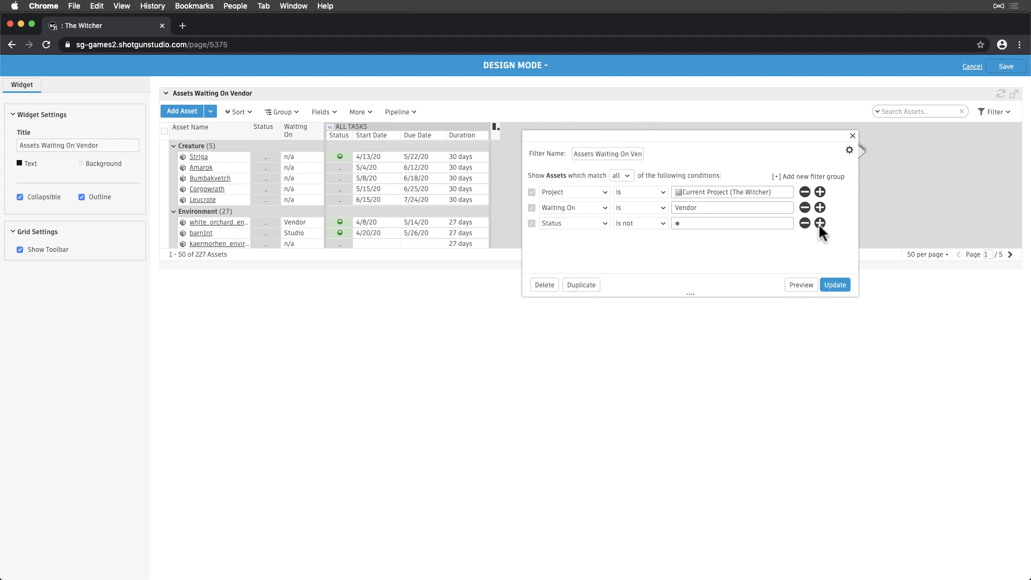
{"action": "left_click", "coordinate": [600, 241]}
{"action": "left_click", "coordinate": [602, 182]}
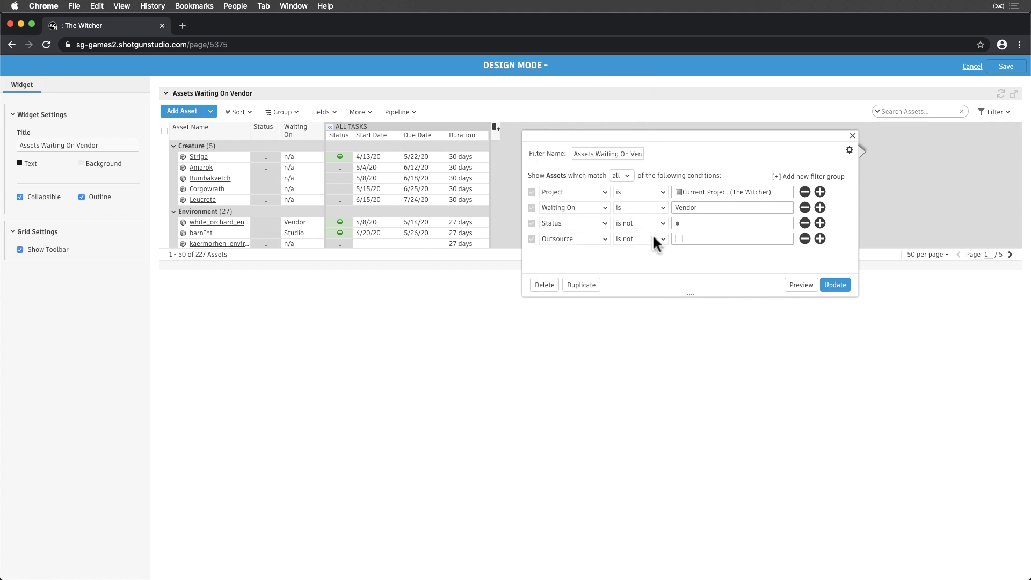
{"action": "left_click", "coordinate": [833, 285]}
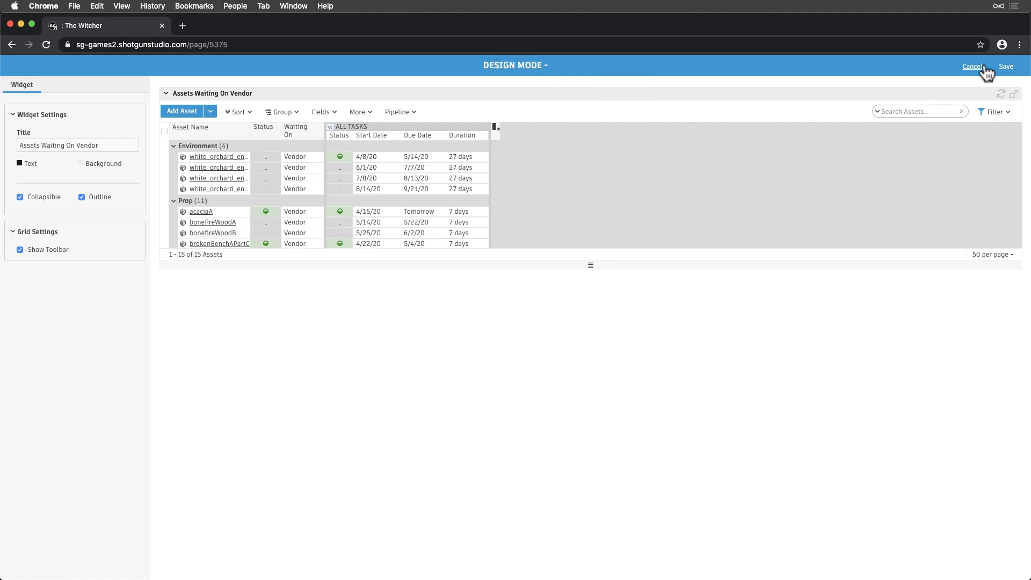
Save the vendor grid and the dashboard, then return to Design Page with the widget list showing.
{"action": "left_click", "coordinate": [1003, 69]}
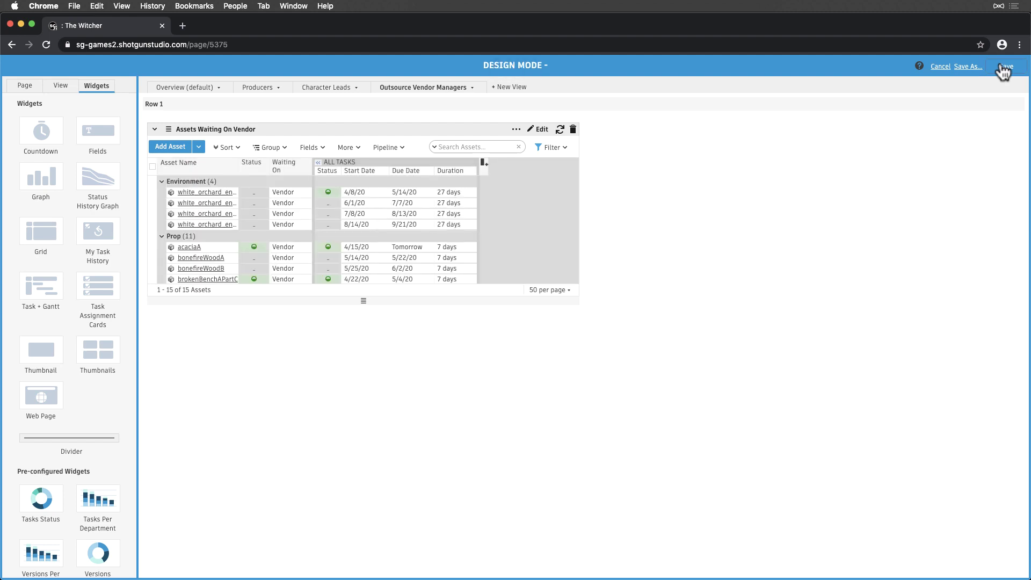
{"action": "left_click", "coordinate": [1003, 67]}
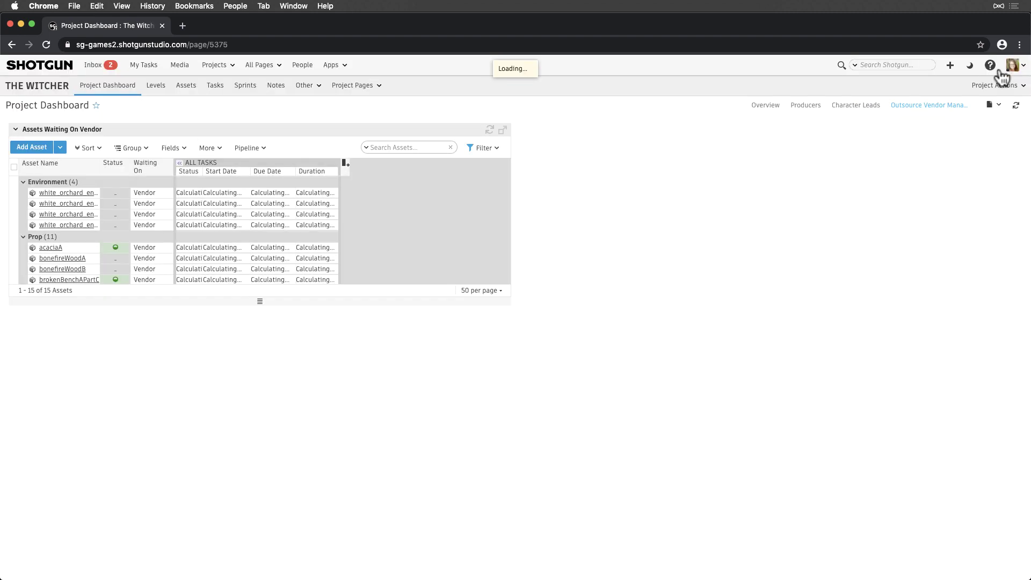
{"action": "left_click", "coordinate": [993, 107]}
{"action": "left_click", "coordinate": [989, 131]}
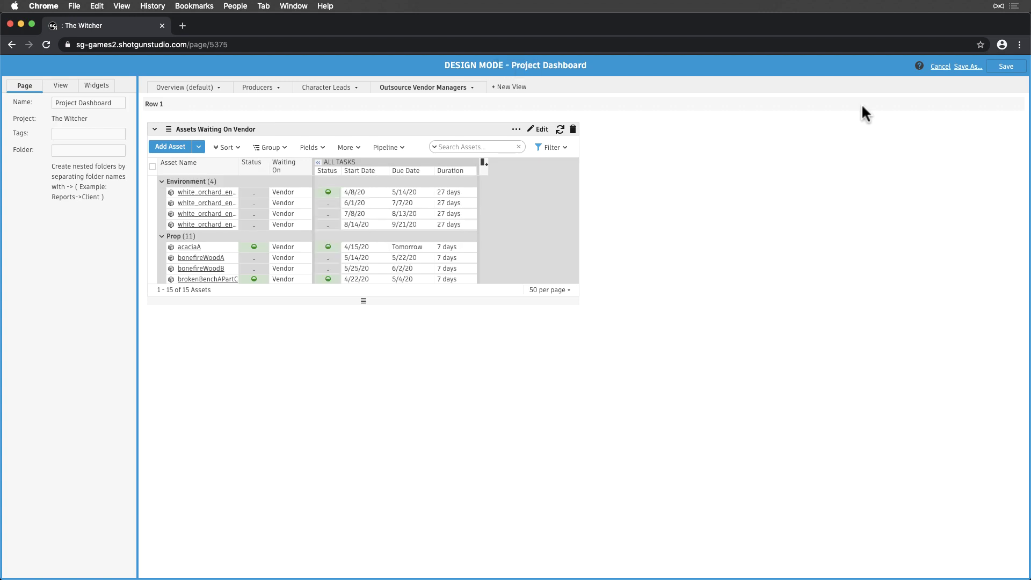
{"action": "left_click", "coordinate": [100, 90]}
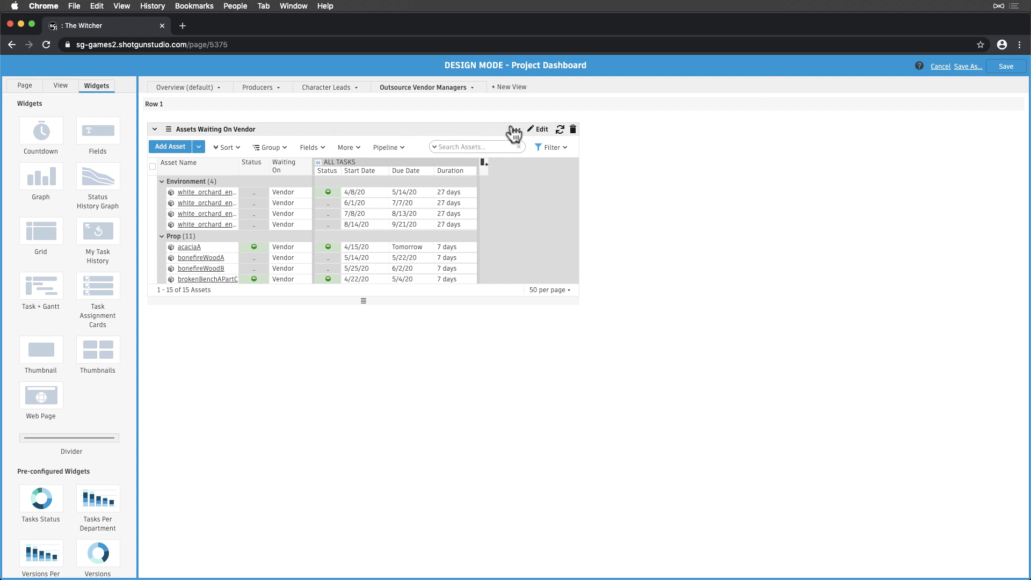
Duplicate the vendor grid, retitle it Assets Waiting On Studio, and add an Open Notes column.
{"action": "left_click", "coordinate": [515, 130]}
{"action": "left_click", "coordinate": [489, 143]}
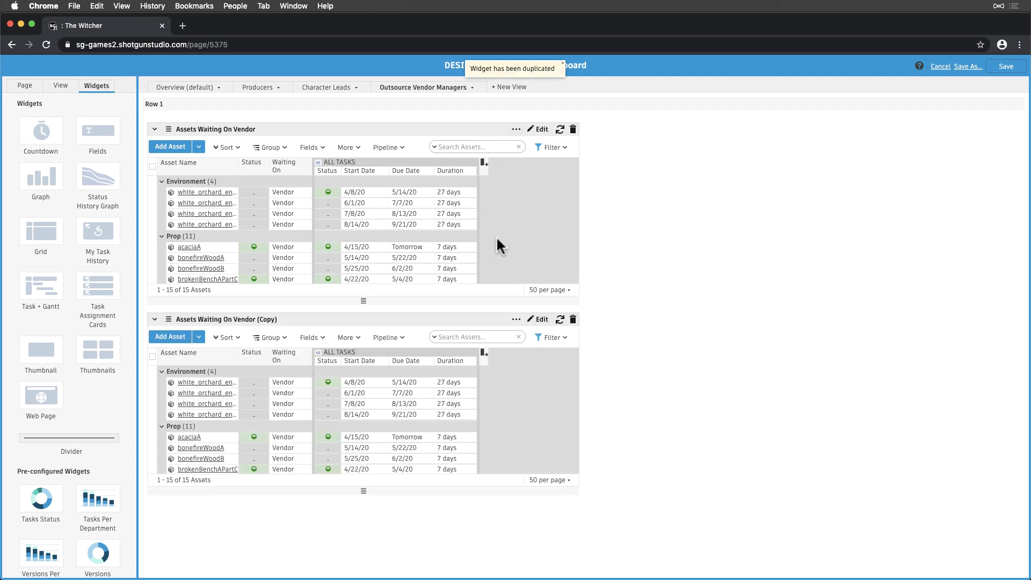
{"action": "left_click", "coordinate": [537, 316]}
{"action": "triple_click", "coordinate": [104, 144]}
{"action": "type", "text": "Assets Waiting On Studio"}
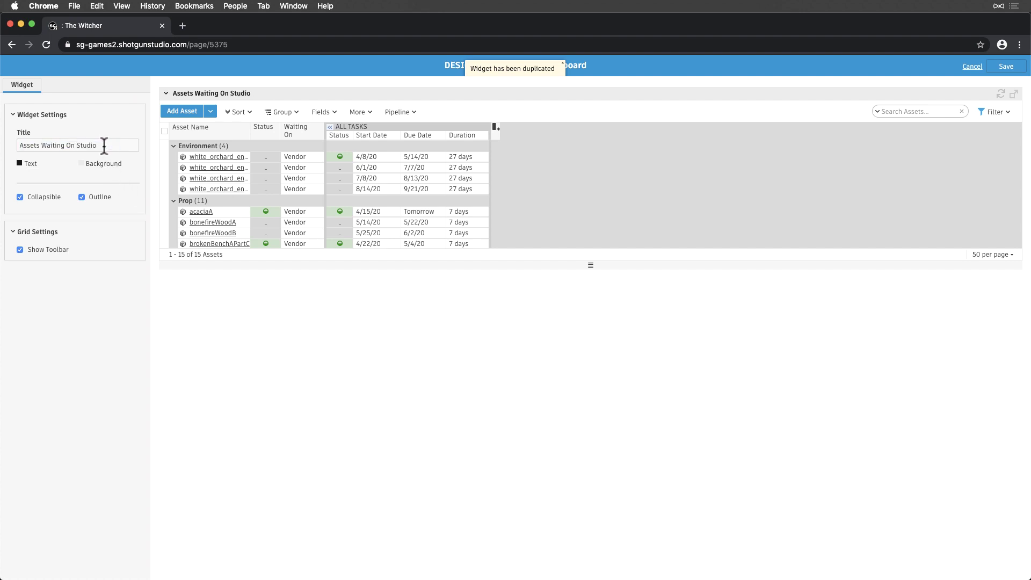
{"action": "left_click", "coordinate": [324, 111]}
{"action": "left_click", "coordinate": [356, 265]}
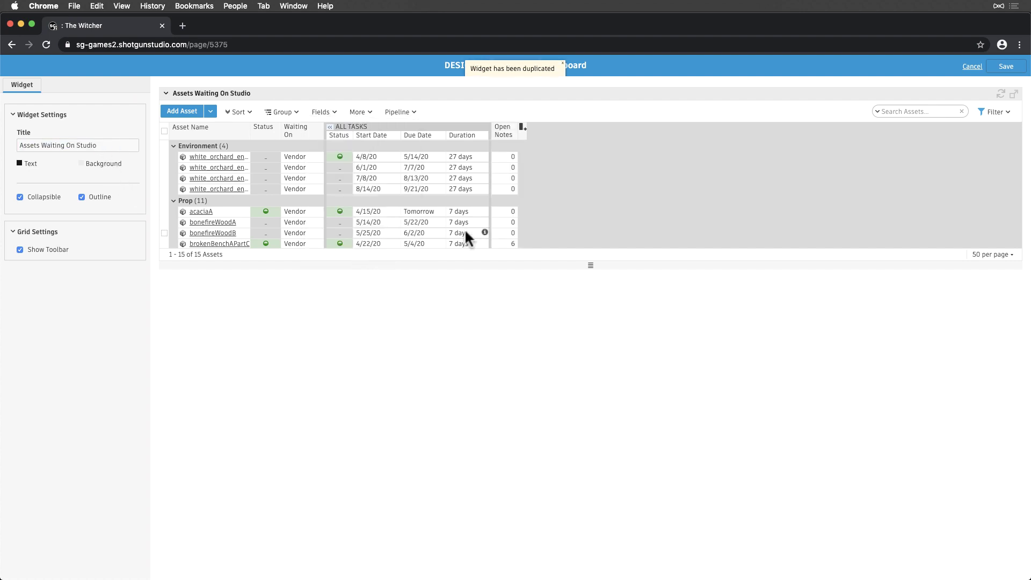
Rename the copy's filter to Assets Waiting On Studio and set Waiting On to Studio.
{"action": "left_click", "coordinate": [987, 113]}
{"action": "left_click", "coordinate": [1000, 155]}
{"action": "triple_click", "coordinate": [609, 154]}
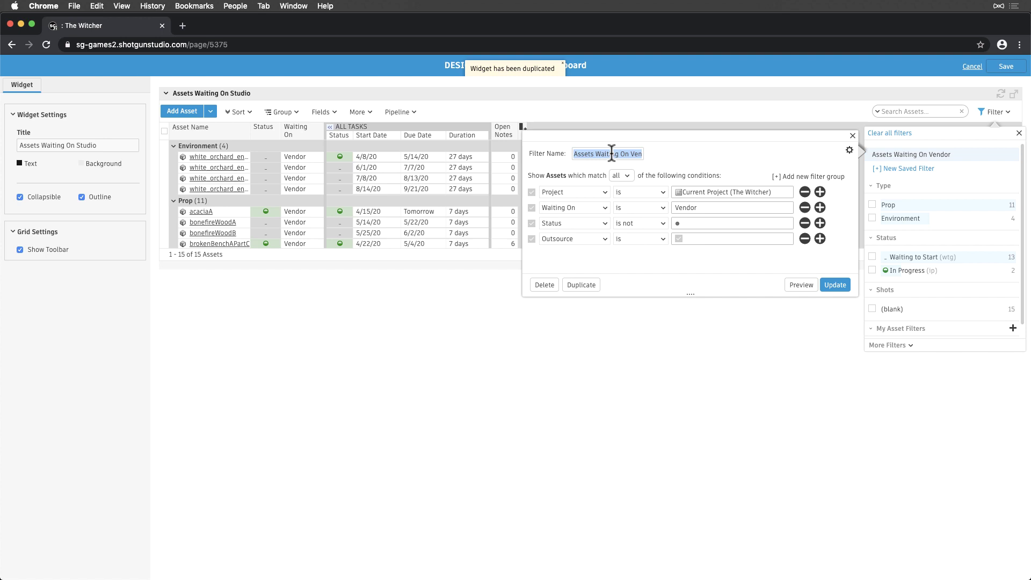
{"action": "type", "text": "Assets Waiting On Studio"}
{"action": "left_click", "coordinate": [705, 208]}
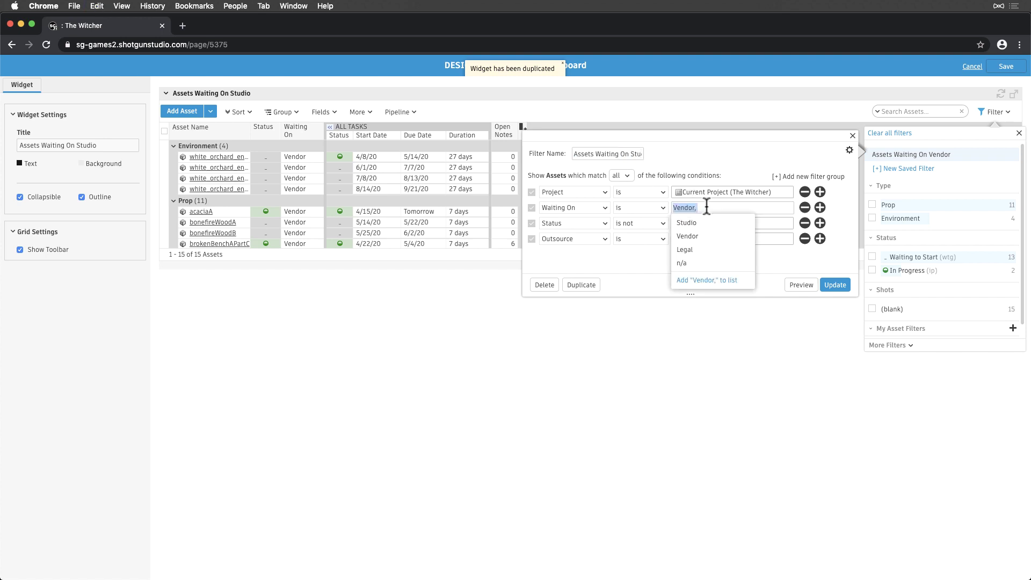
{"action": "left_click", "coordinate": [687, 222]}
{"action": "left_click", "coordinate": [833, 285]}
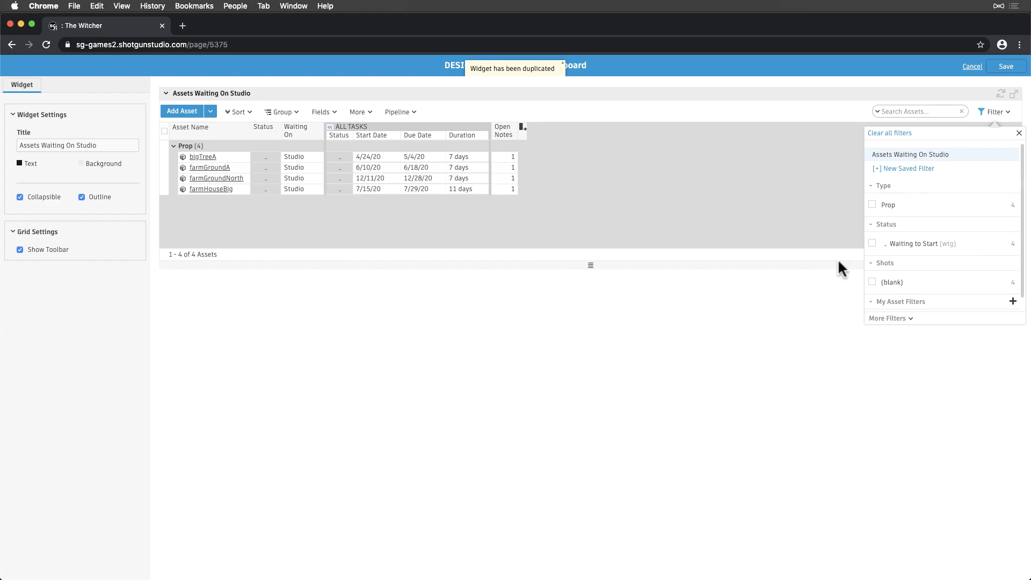
Save the dashboard and switch it back into design mode.
{"action": "left_click", "coordinate": [1005, 66]}
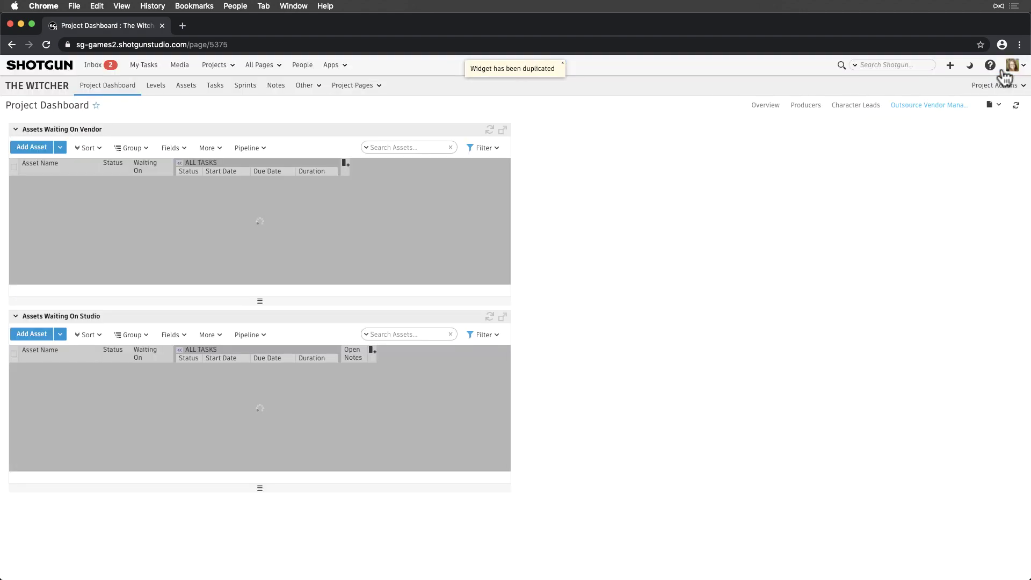
{"action": "left_click", "coordinate": [991, 105]}
{"action": "left_click", "coordinate": [986, 129]}
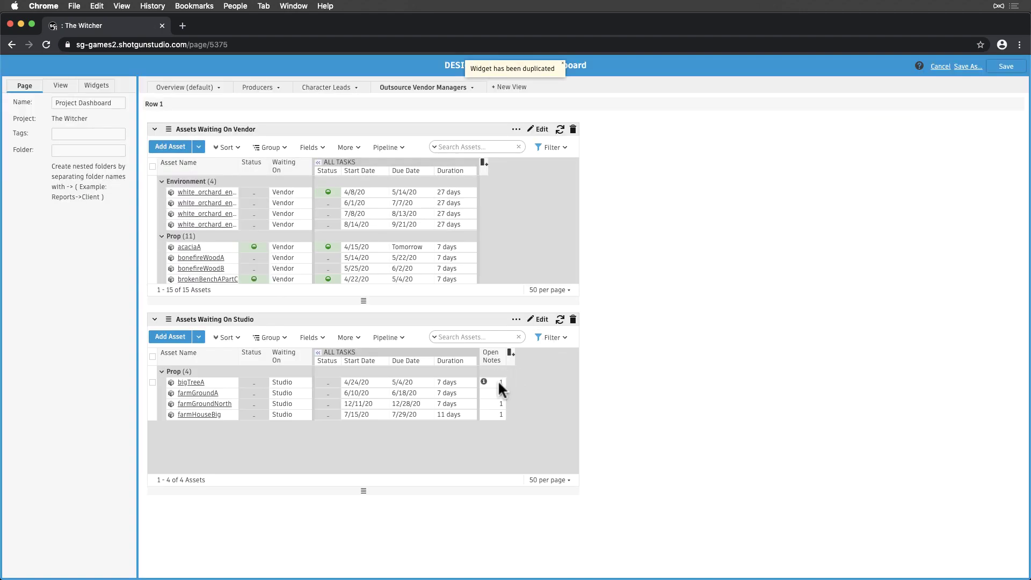
Check bigTreeA's open note, then bring up the widget library.
{"action": "left_click", "coordinate": [483, 382]}
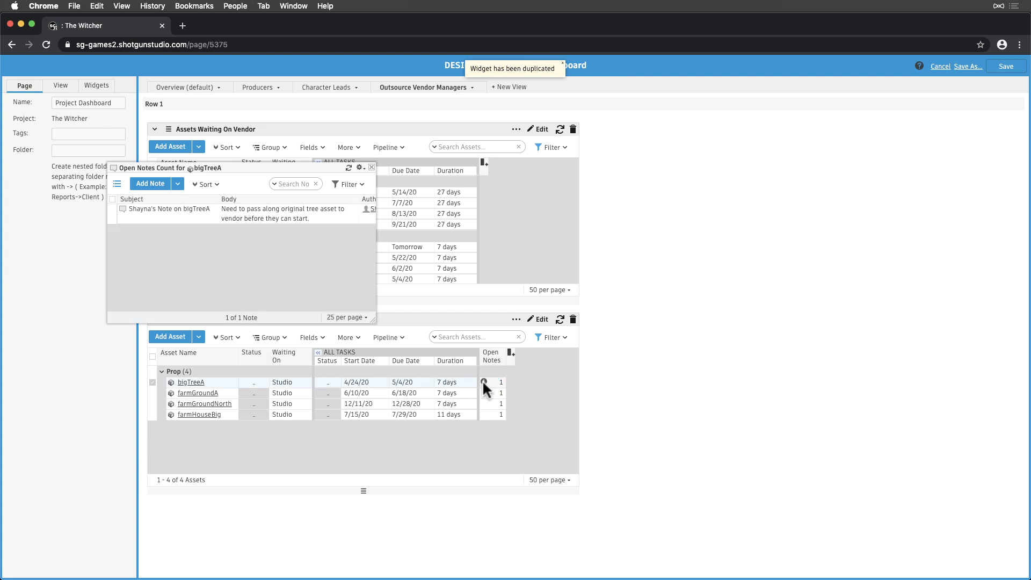
{"action": "left_click", "coordinate": [370, 168]}
{"action": "left_click", "coordinate": [97, 86]}
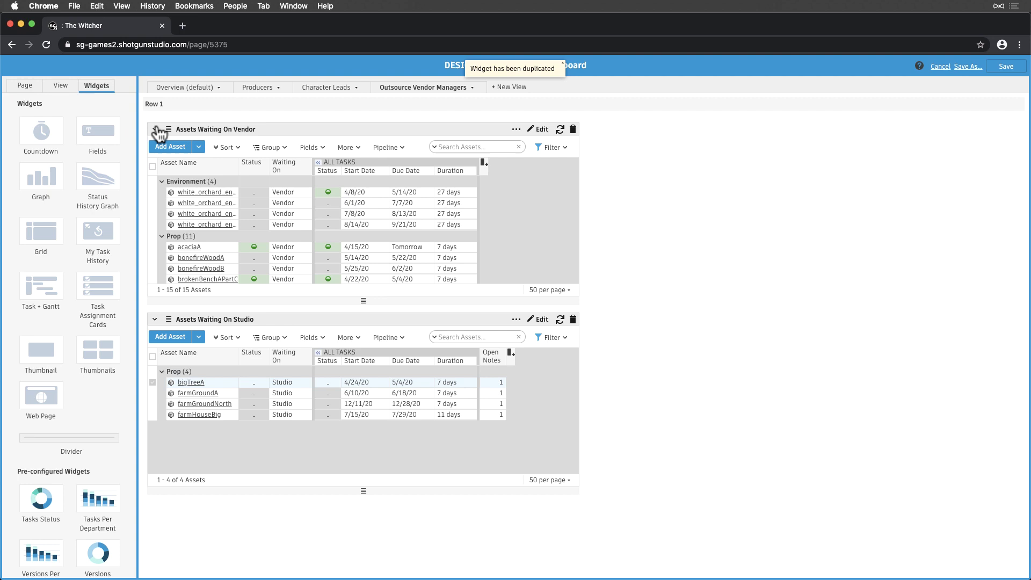
Add a Person thumbnails widget titled Awesome Vendors at the bottom of the page.
{"action": "left_click_drag", "start_coordinate": [97, 350], "coordinate": [217, 531]}
{"action": "left_click", "coordinate": [340, 540]}
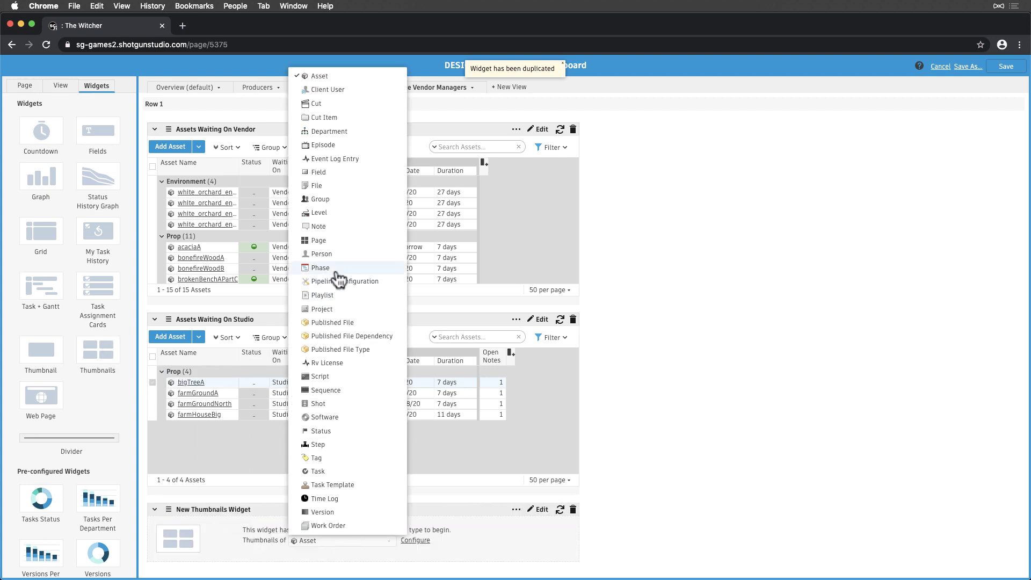
{"action": "left_click", "coordinate": [321, 253]}
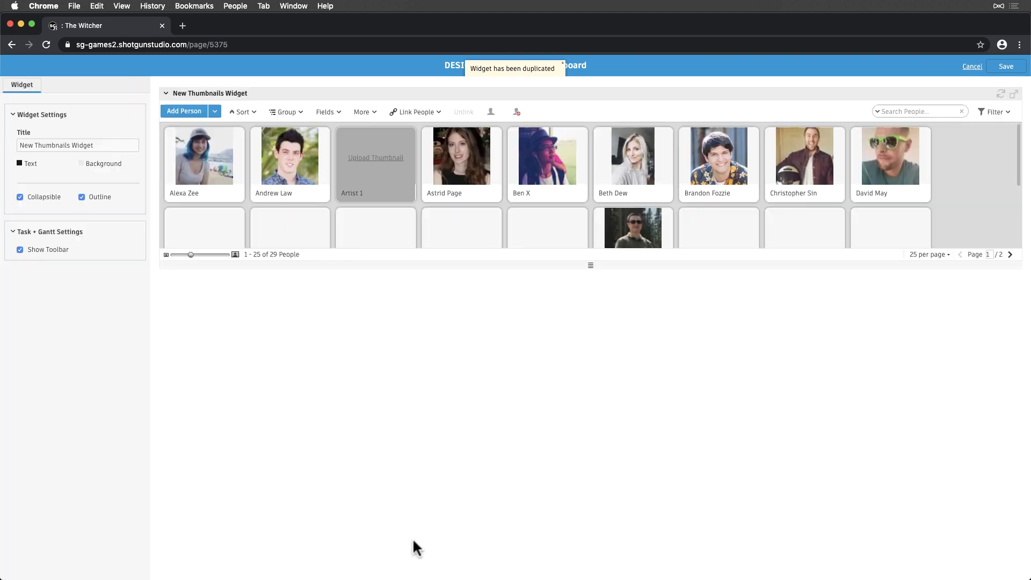
{"action": "type", "text": "Awesome Vendors"}
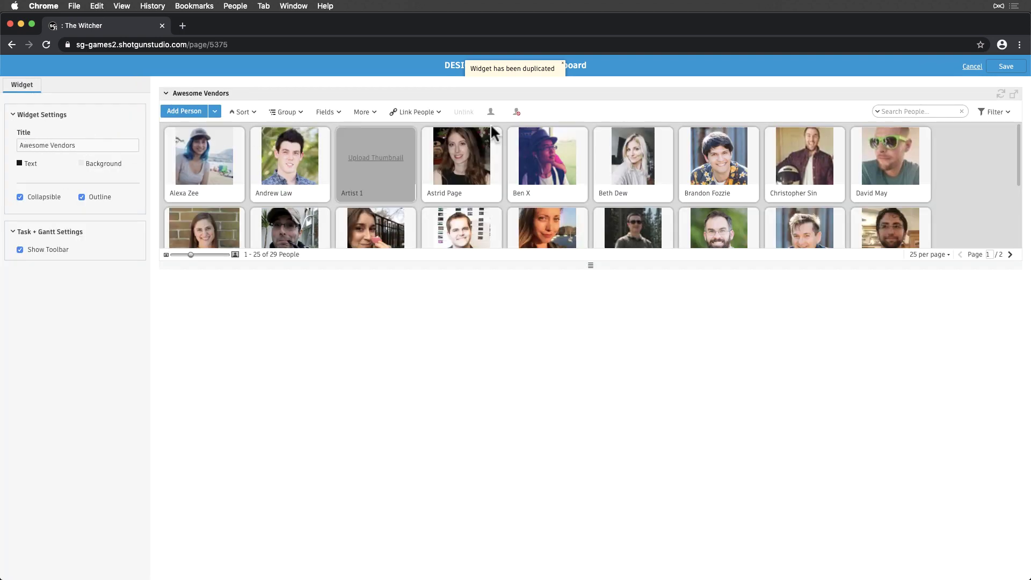
Filter the people to Permission Group is Vendor and Status is Active.
{"action": "left_click", "coordinate": [991, 114]}
{"action": "left_click", "coordinate": [1001, 156]}
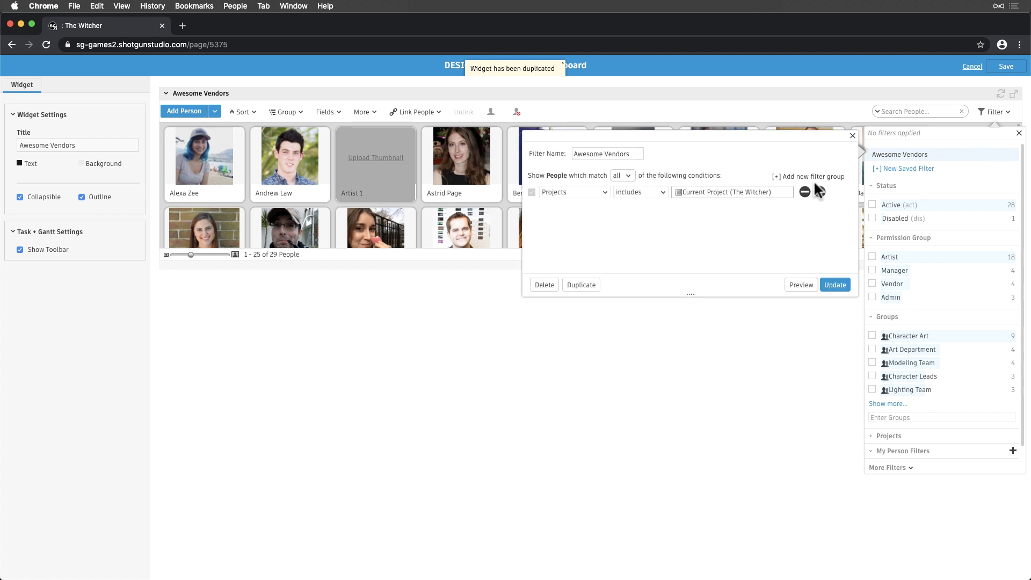
{"action": "left_click", "coordinate": [819, 191]}
{"action": "left_click", "coordinate": [604, 208]}
{"action": "left_click", "coordinate": [607, 418]}
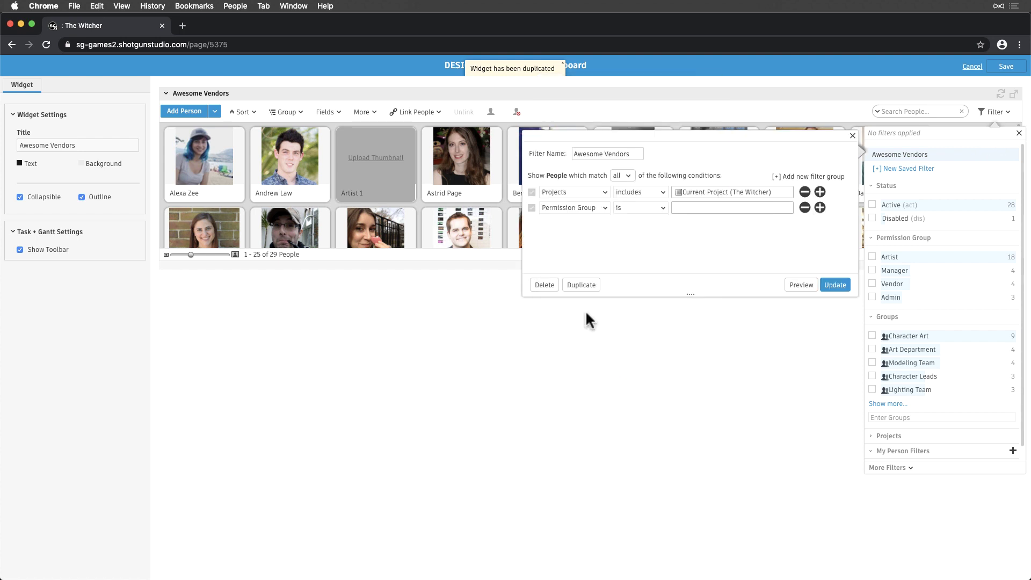
{"action": "left_click", "coordinate": [698, 207]}
{"action": "left_click", "coordinate": [692, 223]}
{"action": "left_click", "coordinate": [819, 207]}
{"action": "left_click", "coordinate": [610, 223]}
{"action": "left_click", "coordinate": [587, 512]}
{"action": "left_click", "coordinate": [732, 223]}
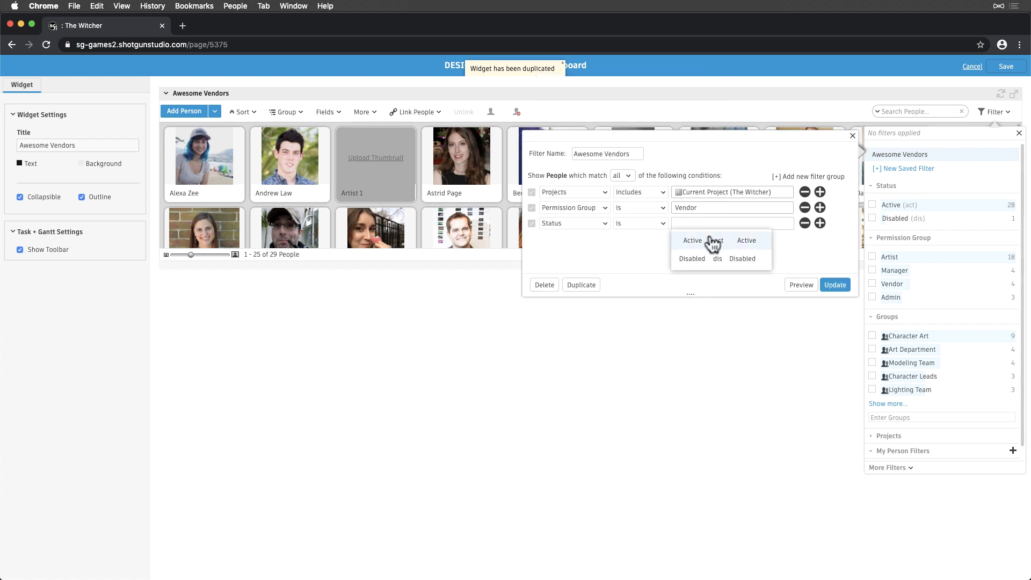
{"action": "left_click", "coordinate": [714, 238]}
{"action": "left_click", "coordinate": [834, 285]}
Hide the Awesome Vendors toolbar, save the dashboard, and re-enter design mode.
{"action": "left_click", "coordinate": [982, 116]}
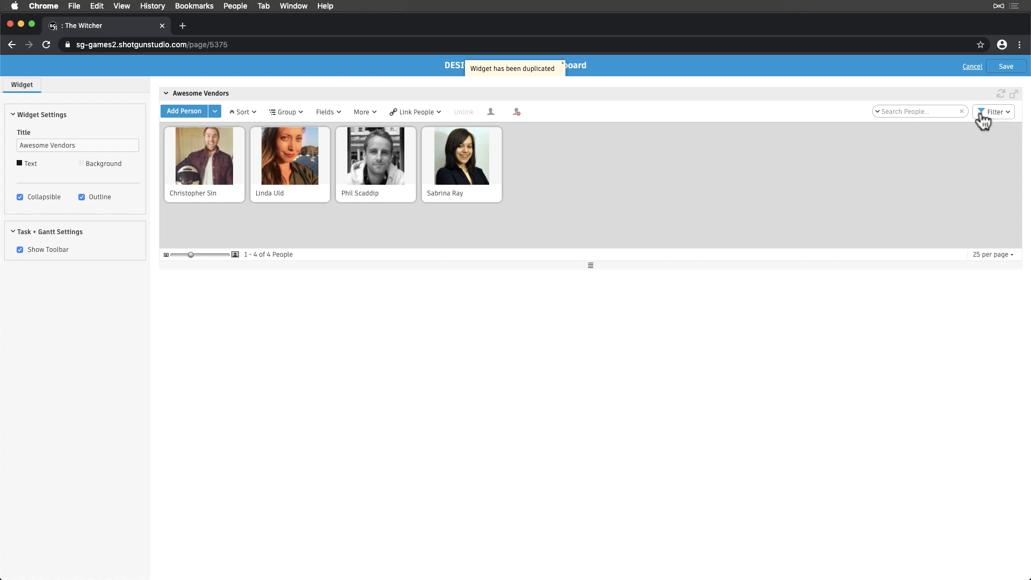
{"action": "left_click", "coordinate": [20, 249]}
{"action": "left_click", "coordinate": [1006, 66]}
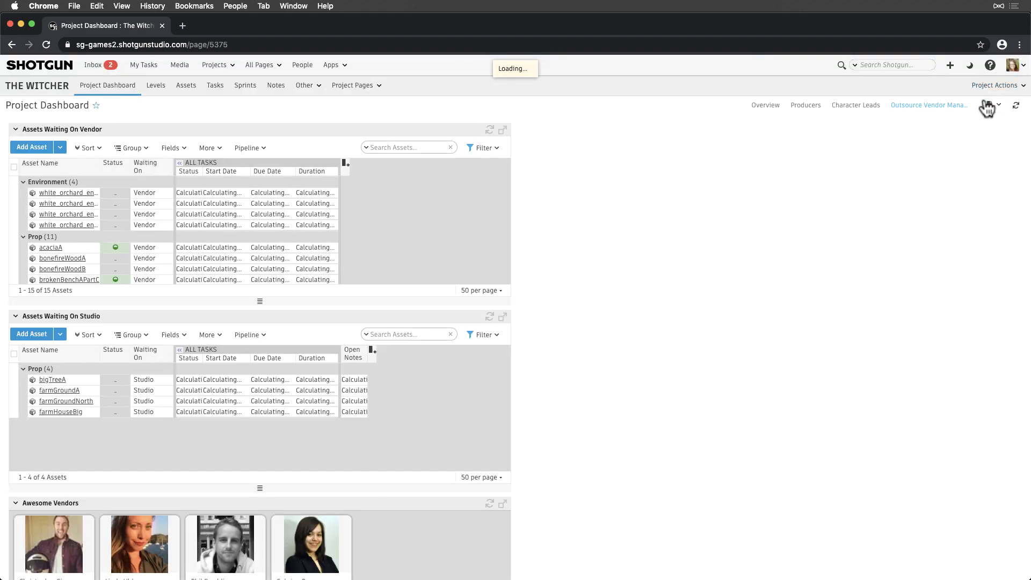
{"action": "left_click", "coordinate": [987, 107]}
{"action": "left_click", "coordinate": [973, 125]}
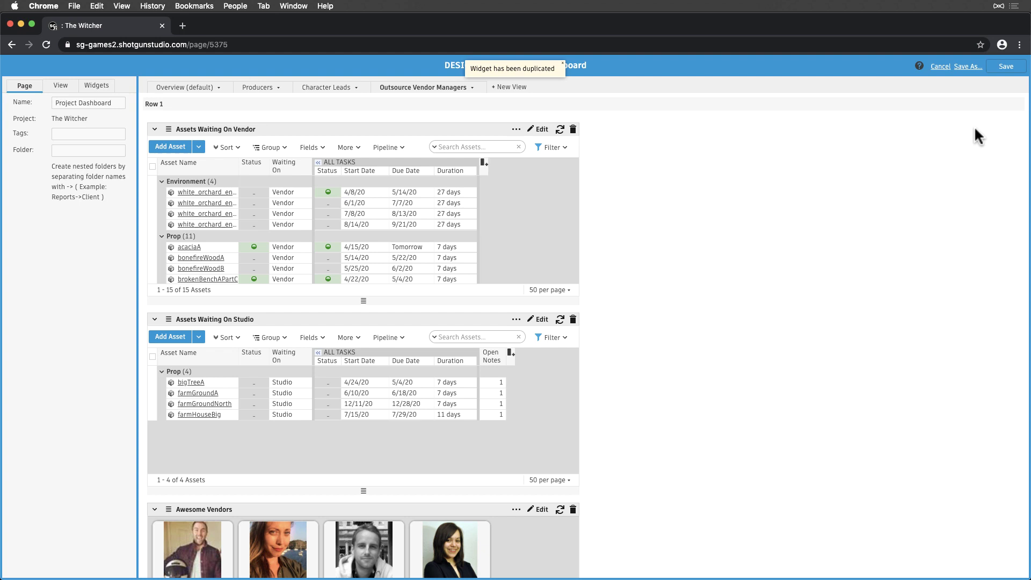
Place a Version thumbnails widget titled Versions Pending Review beside the vendor grid.
{"action": "left_click", "coordinate": [101, 87]}
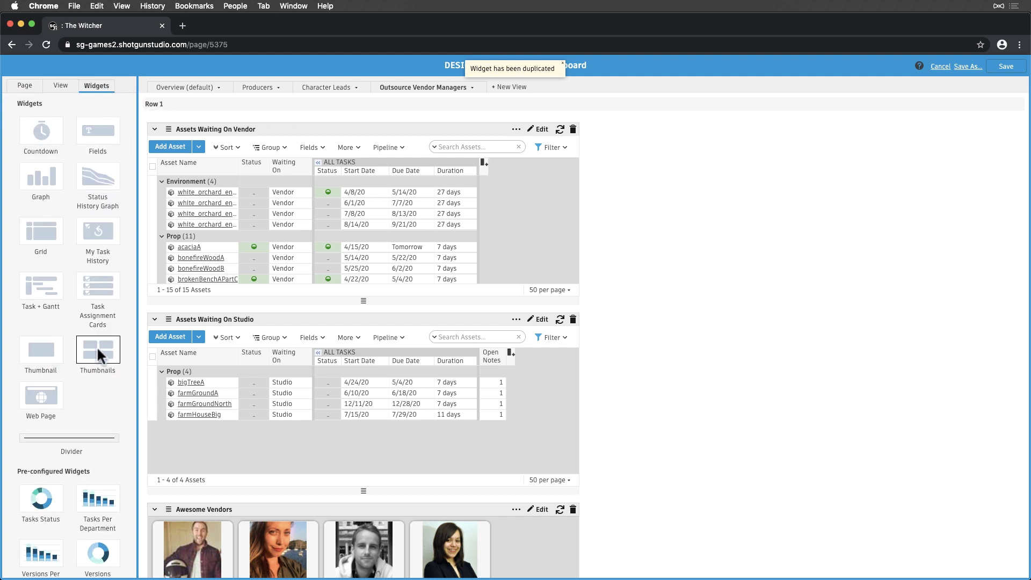
{"action": "left_click_drag", "start_coordinate": [95, 349], "coordinate": [698, 182]}
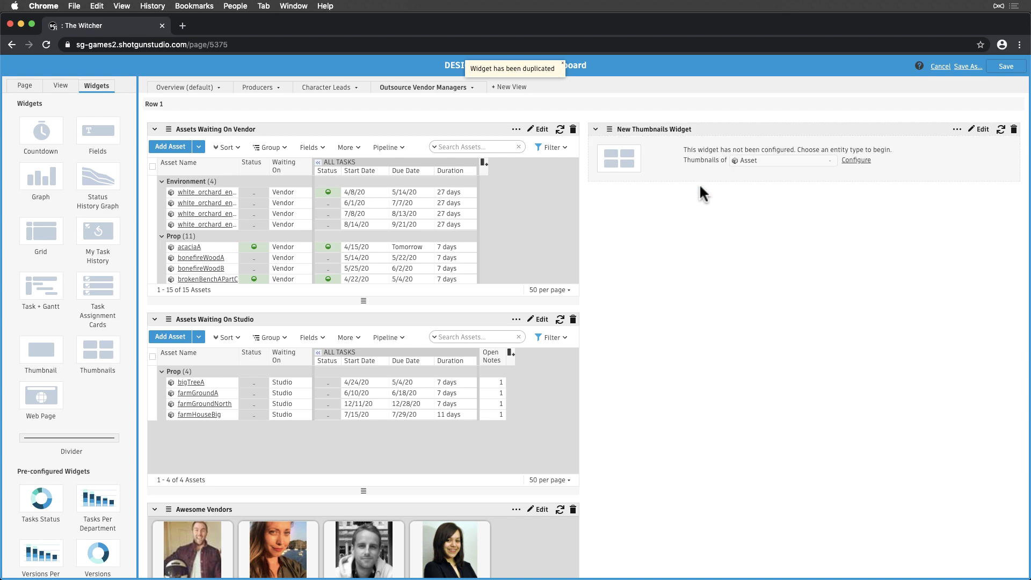
{"action": "left_click", "coordinate": [794, 161]}
{"action": "left_click", "coordinate": [770, 554]}
{"action": "left_click", "coordinate": [854, 160]}
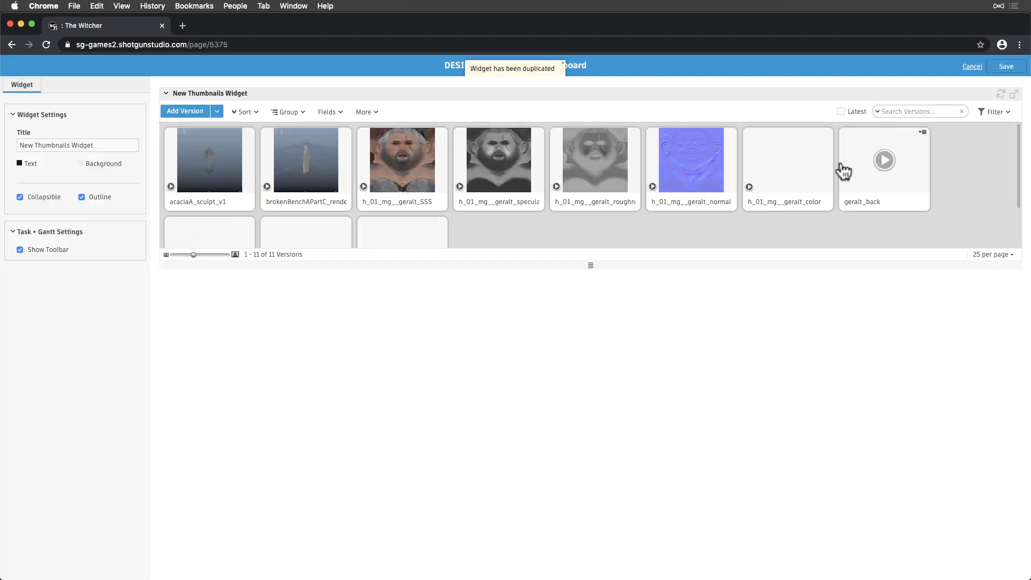
{"action": "key", "text": "super+a"}
{"action": "type", "text": "Ver"}
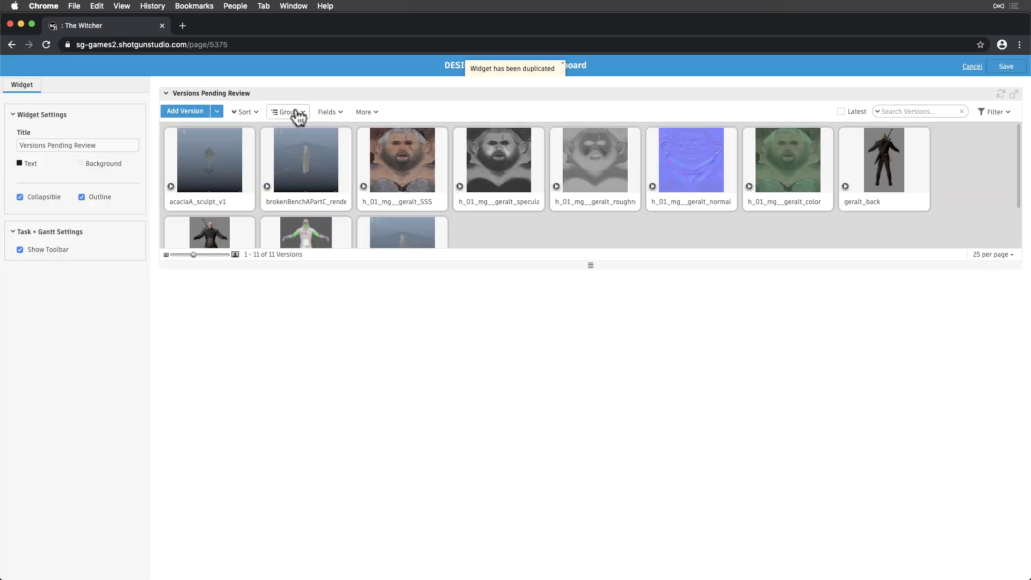
Add Artist, Description, Status and Date Created fields to the version cards.
{"action": "left_click", "coordinate": [325, 112]}
{"action": "left_click", "coordinate": [400, 137]}
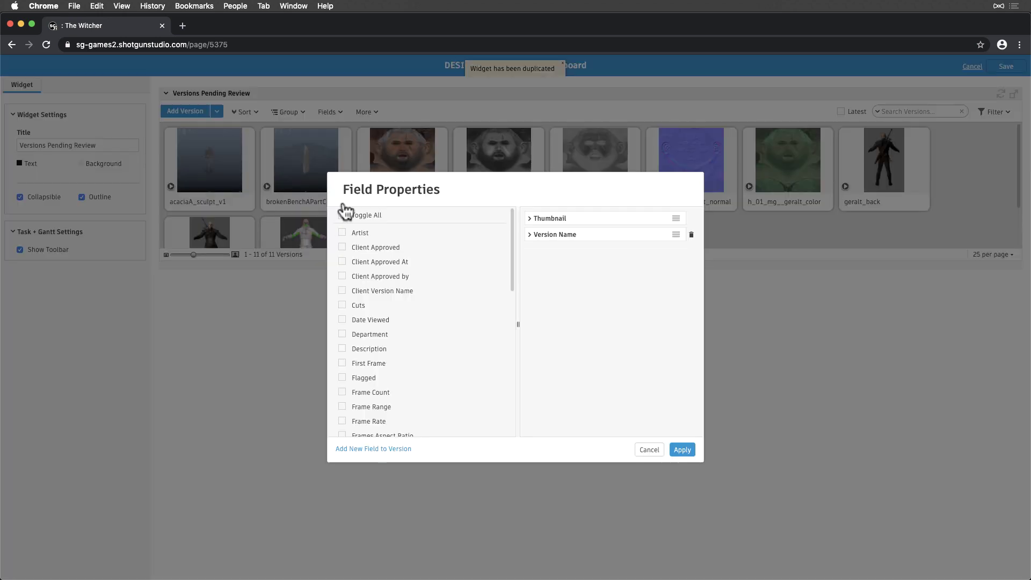
{"action": "left_click", "coordinate": [342, 233]}
{"action": "left_click", "coordinate": [342, 348]}
{"action": "scroll", "coordinate": [341, 354], "scroll_direction": "down", "scroll_amount": 8}
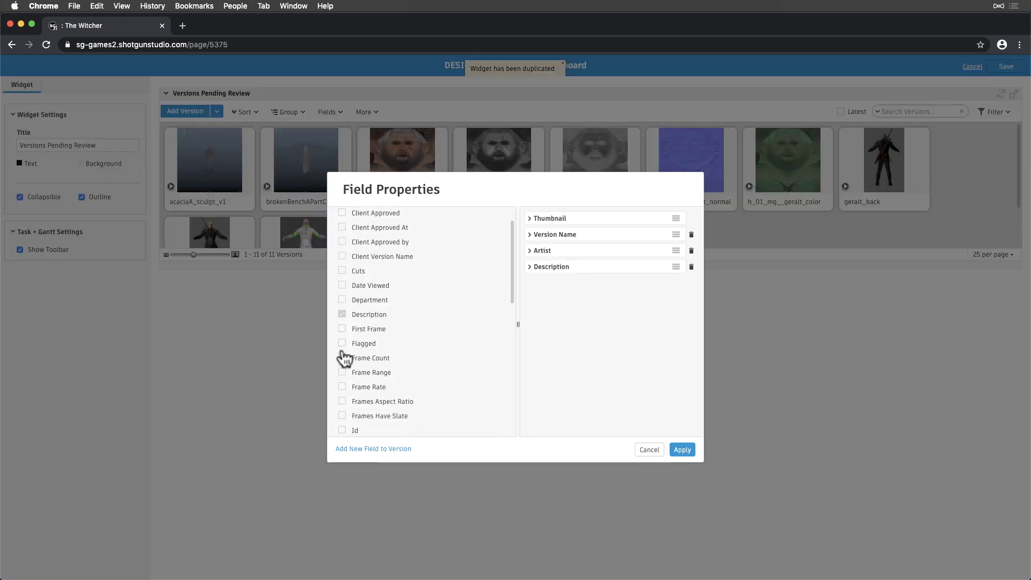
{"action": "left_click", "coordinate": [342, 363]}
{"action": "scroll", "coordinate": [346, 409], "scroll_direction": "down", "scroll_amount": 5}
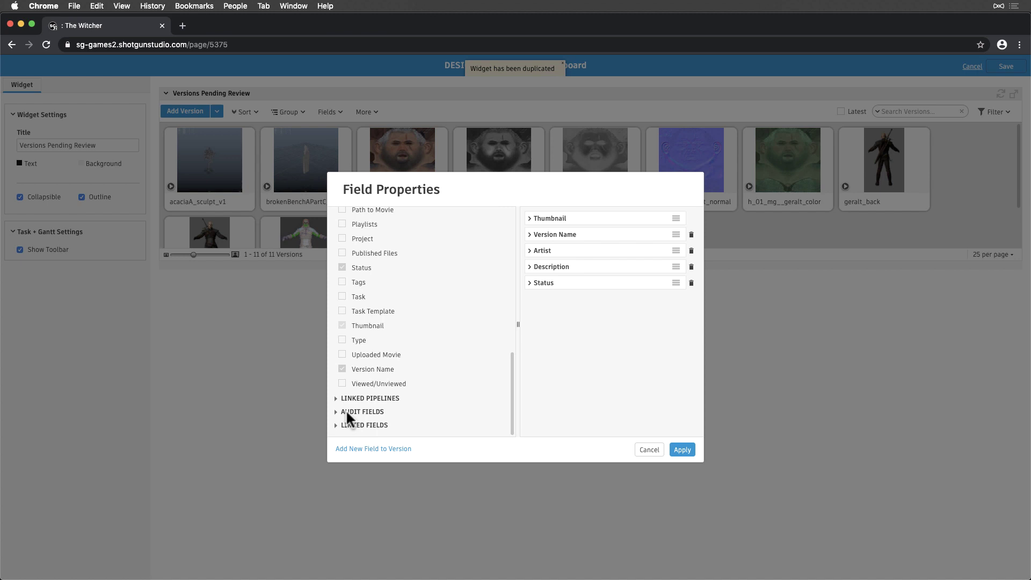
{"action": "left_click", "coordinate": [343, 416]}
{"action": "scroll", "coordinate": [344, 416], "scroll_direction": "down", "scroll_amount": 1}
{"action": "left_click", "coordinate": [343, 417]}
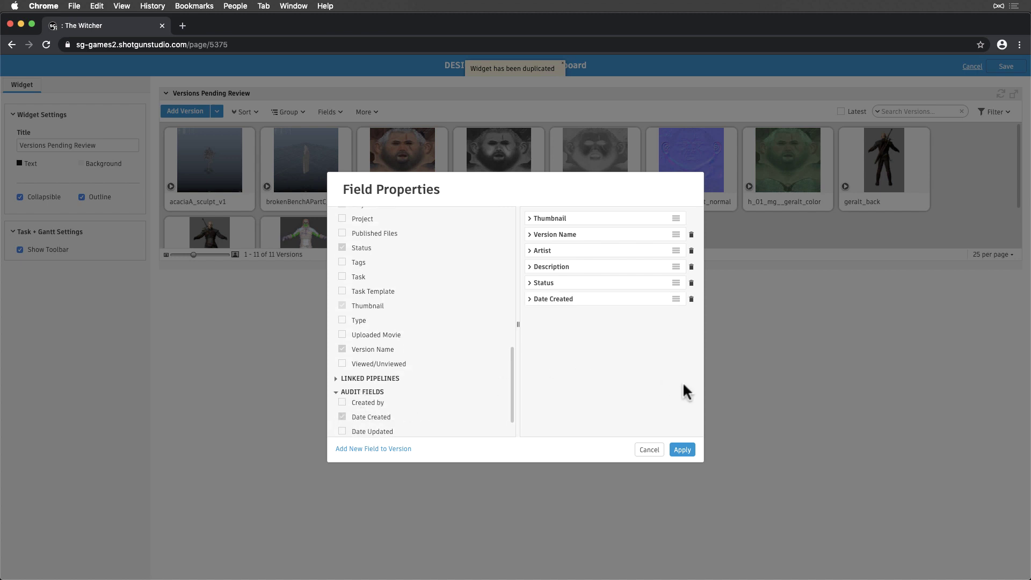
{"action": "left_click", "coordinate": [682, 450]}
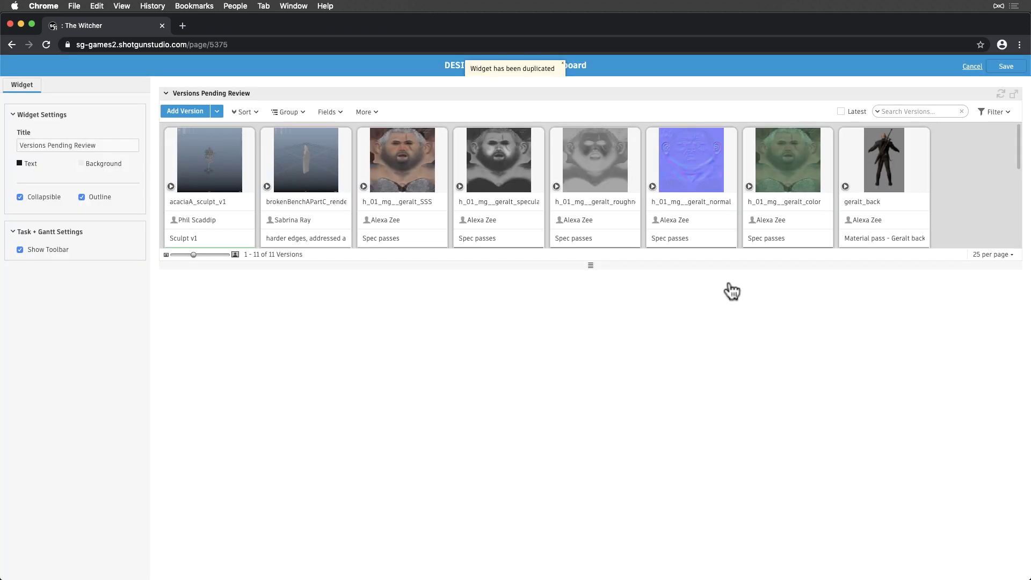
Add a filter condition requiring the linked asset's Outsource field to be checked.
{"action": "left_click", "coordinate": [1002, 113]}
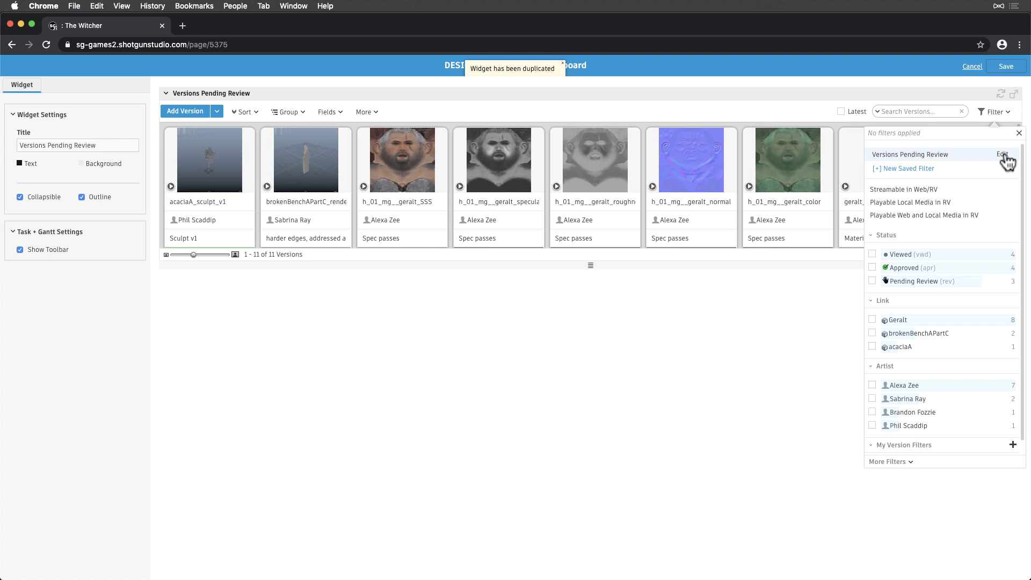
{"action": "left_click", "coordinate": [1003, 155]}
{"action": "left_click", "coordinate": [820, 192]}
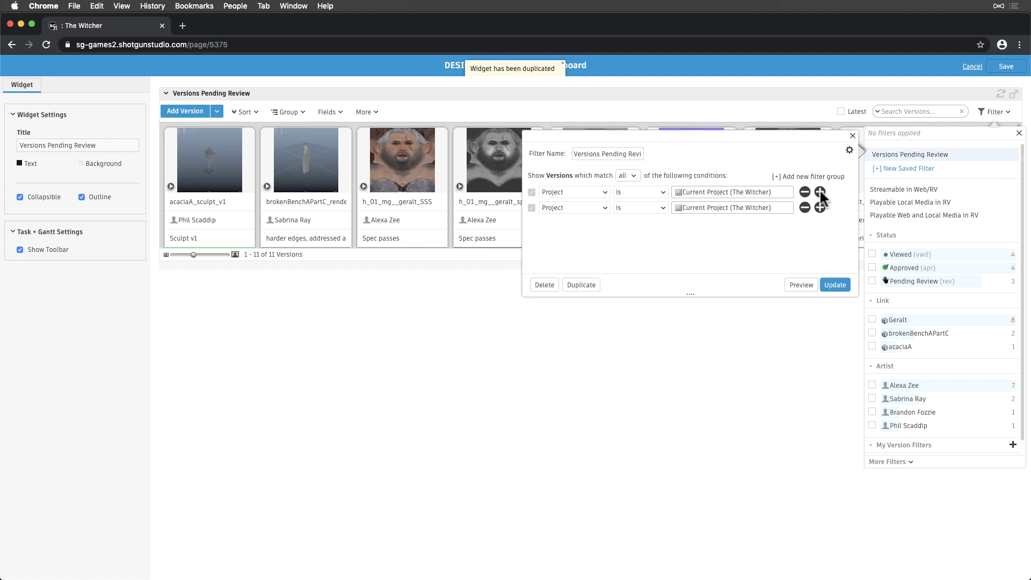
{"action": "left_click", "coordinate": [600, 213]}
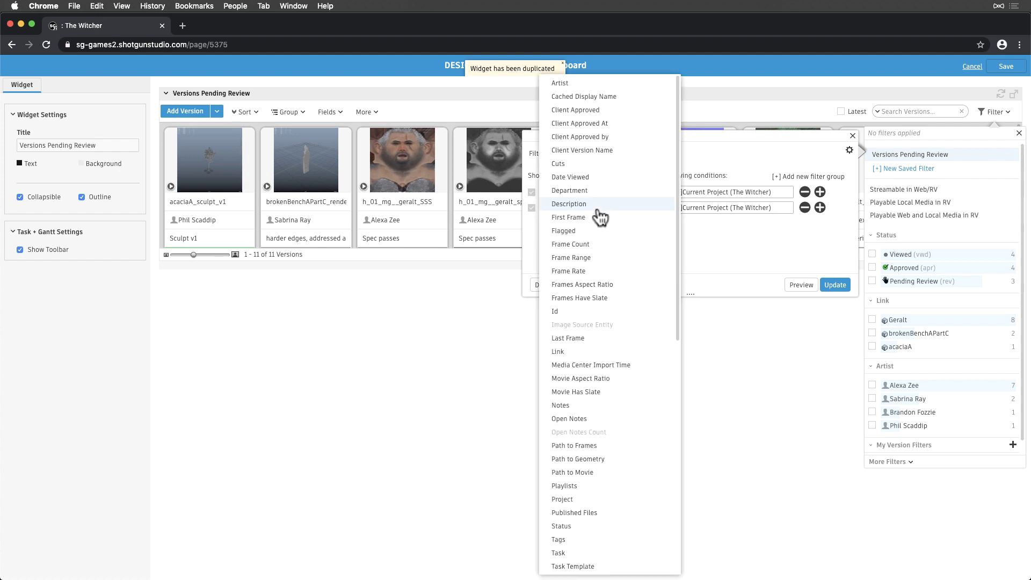
{"action": "scroll", "coordinate": [600, 217], "scroll_direction": "down", "scroll_amount": 8}
{"action": "mouse_move", "coordinate": [578, 432]}
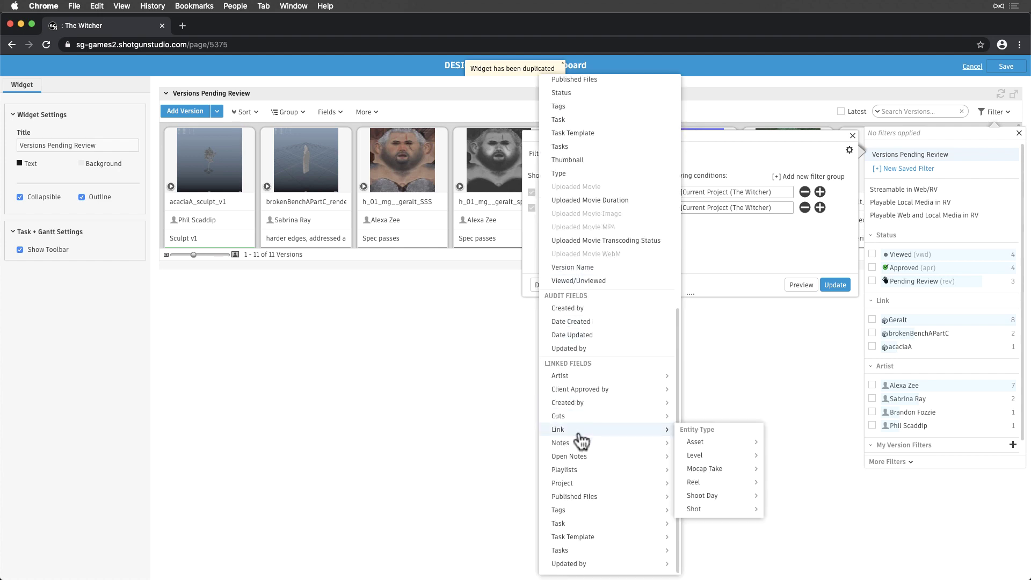
{"action": "mouse_move", "coordinate": [692, 446]}
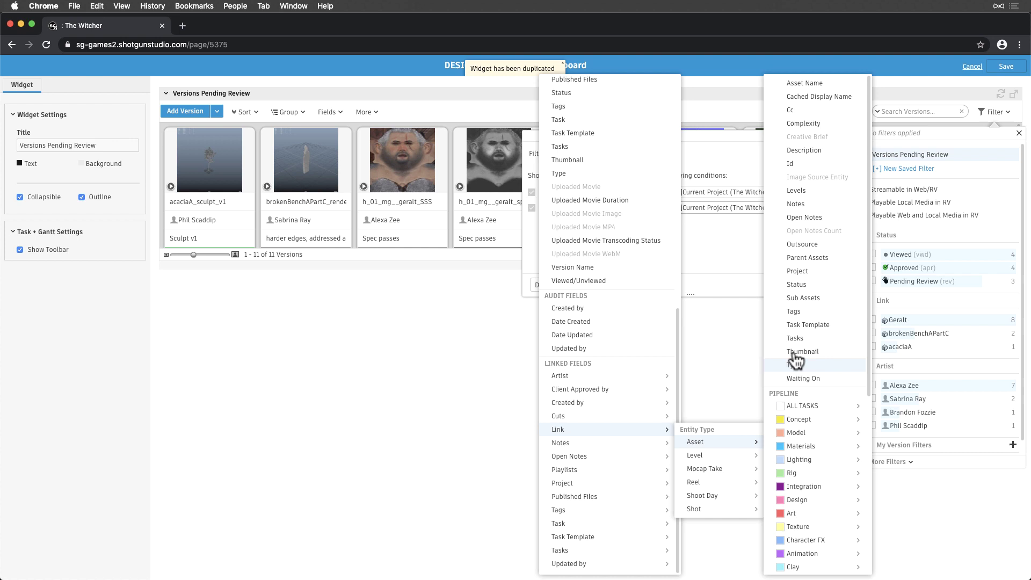
{"action": "left_click", "coordinate": [802, 245]}
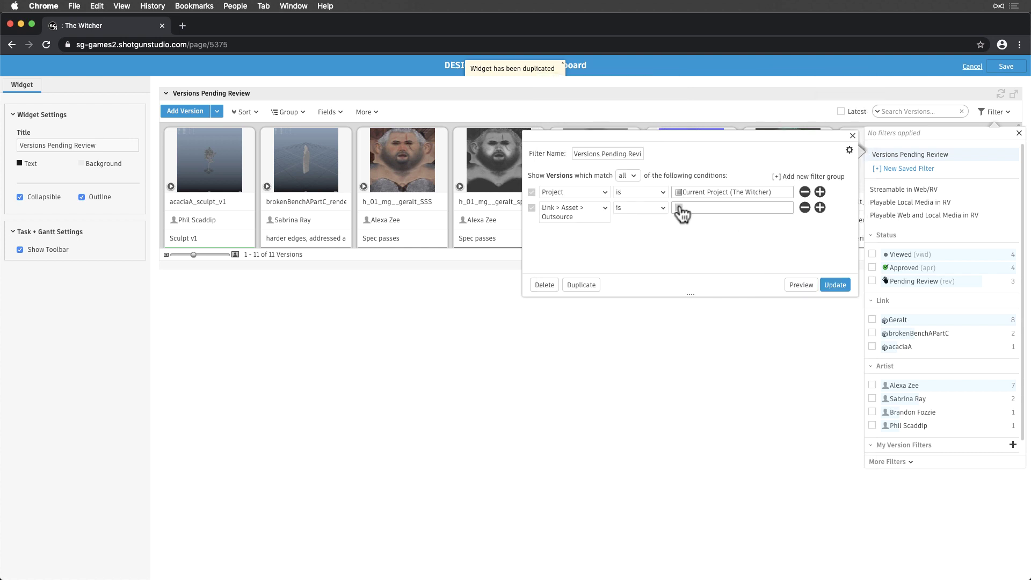
Add a condition that the linked asset's Status is not Final.
{"action": "left_click", "coordinate": [820, 208]}
{"action": "left_click", "coordinate": [609, 233]}
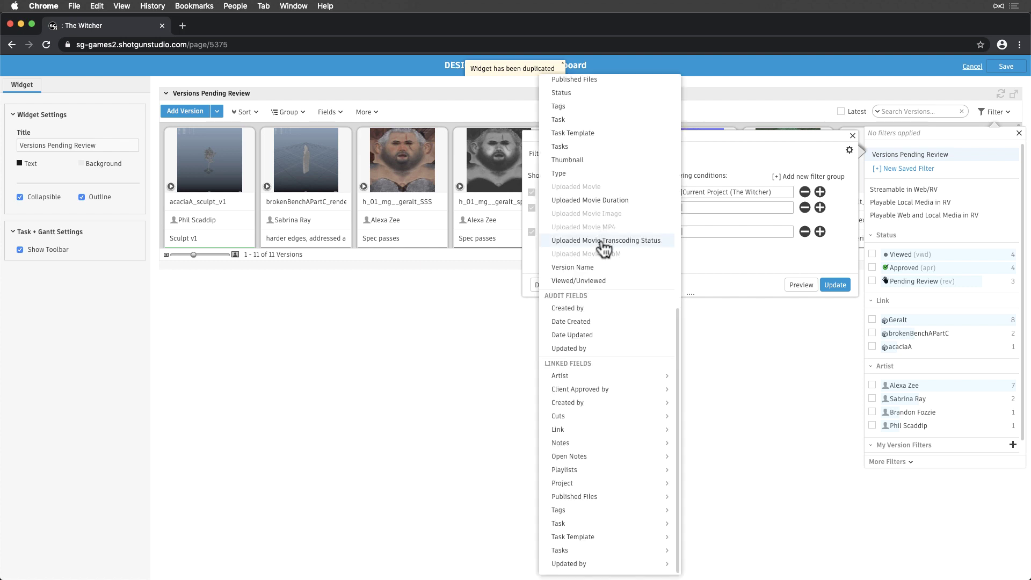
{"action": "mouse_move", "coordinate": [585, 437]}
{"action": "mouse_move", "coordinate": [695, 441]}
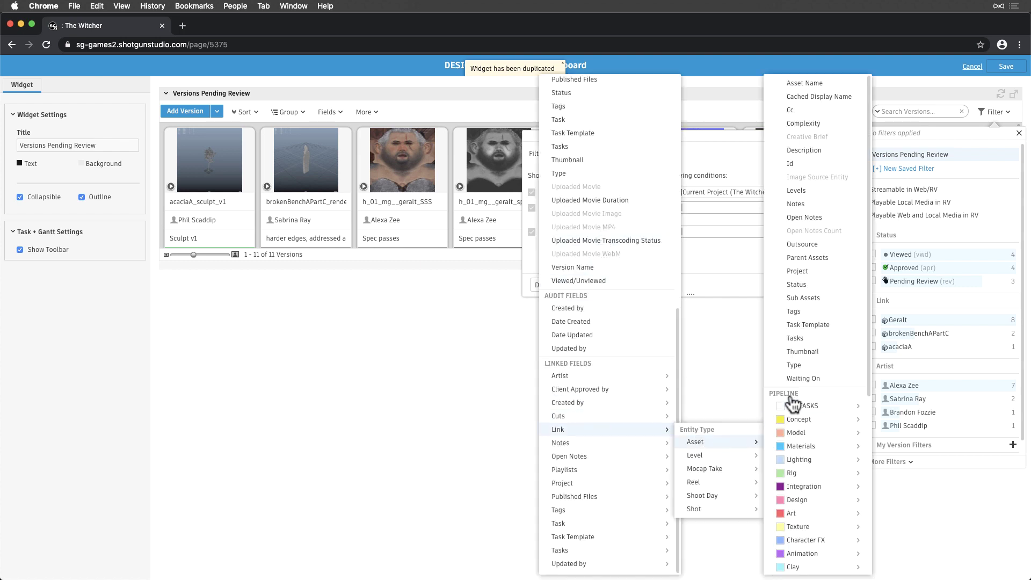
{"action": "left_click", "coordinate": [820, 292]}
{"action": "left_click", "coordinate": [662, 234]}
{"action": "left_click", "coordinate": [627, 260]}
{"action": "left_click", "coordinate": [679, 233]}
{"action": "left_click", "coordinate": [706, 285]}
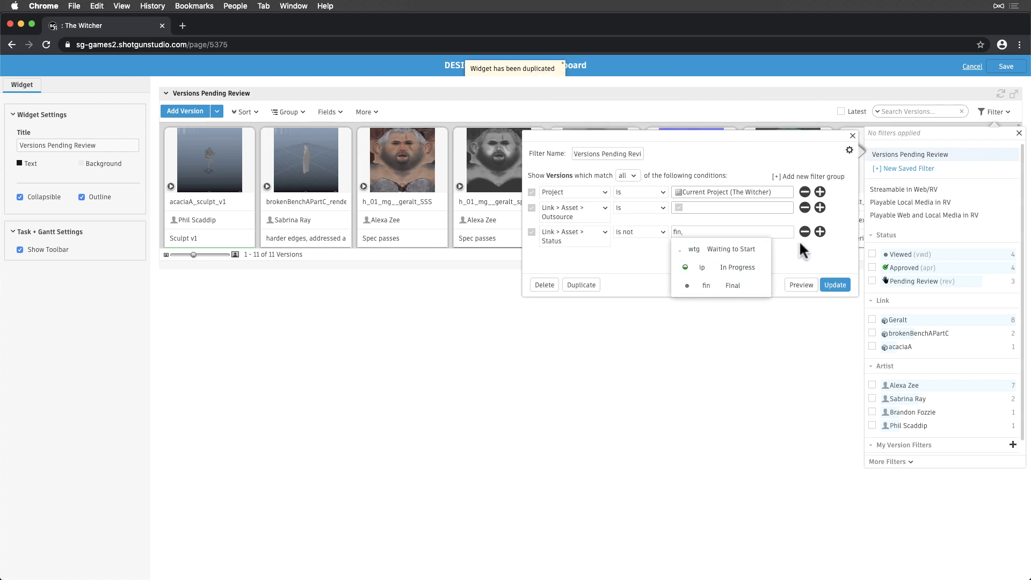
Add a condition that the version's Status is Pending Review.
{"action": "left_click", "coordinate": [820, 232]}
{"action": "left_click", "coordinate": [604, 255]}
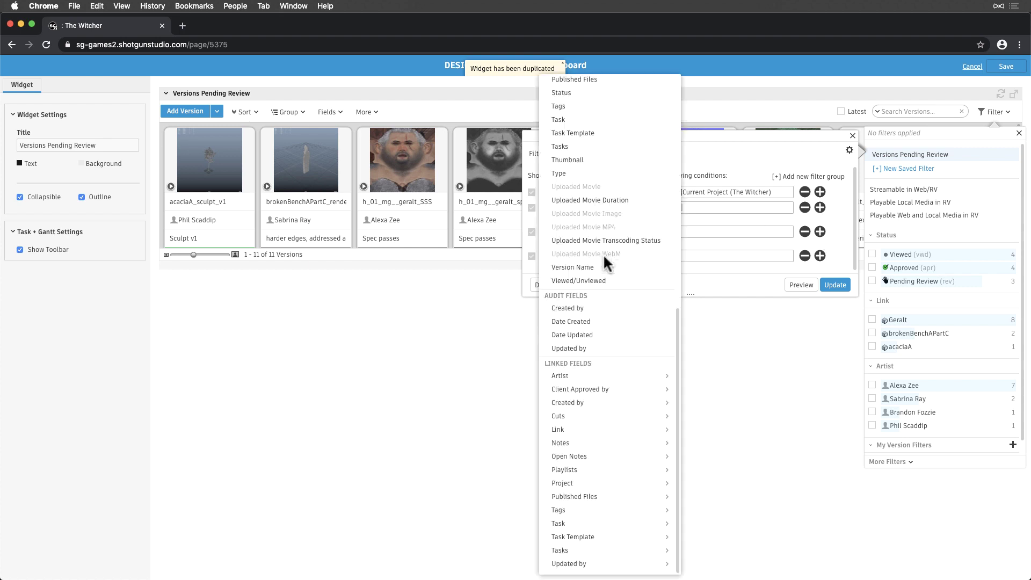
{"action": "left_click", "coordinate": [582, 97]}
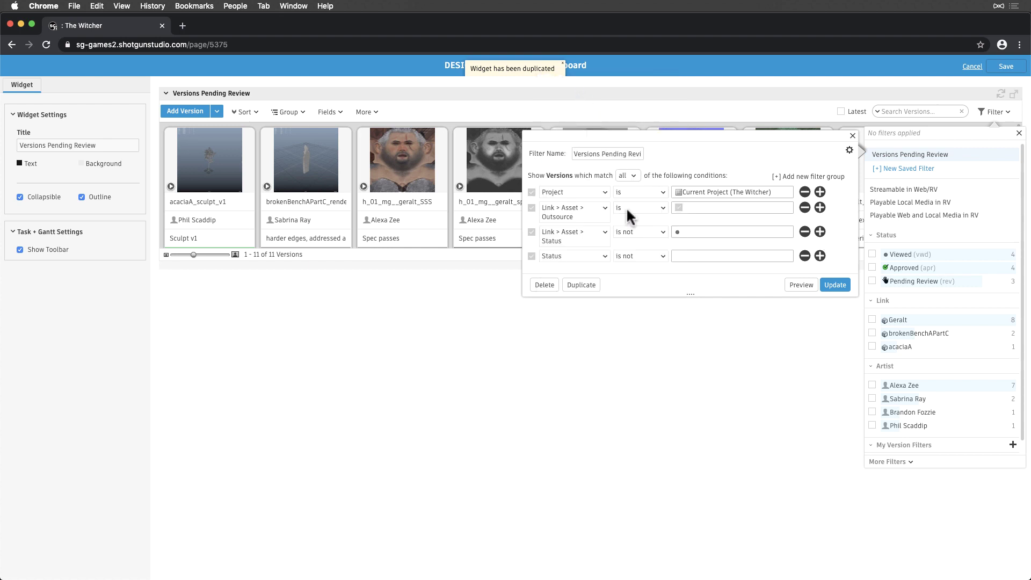
{"action": "left_click", "coordinate": [651, 253]}
{"action": "left_click", "coordinate": [627, 269]}
{"action": "left_click", "coordinate": [687, 256]}
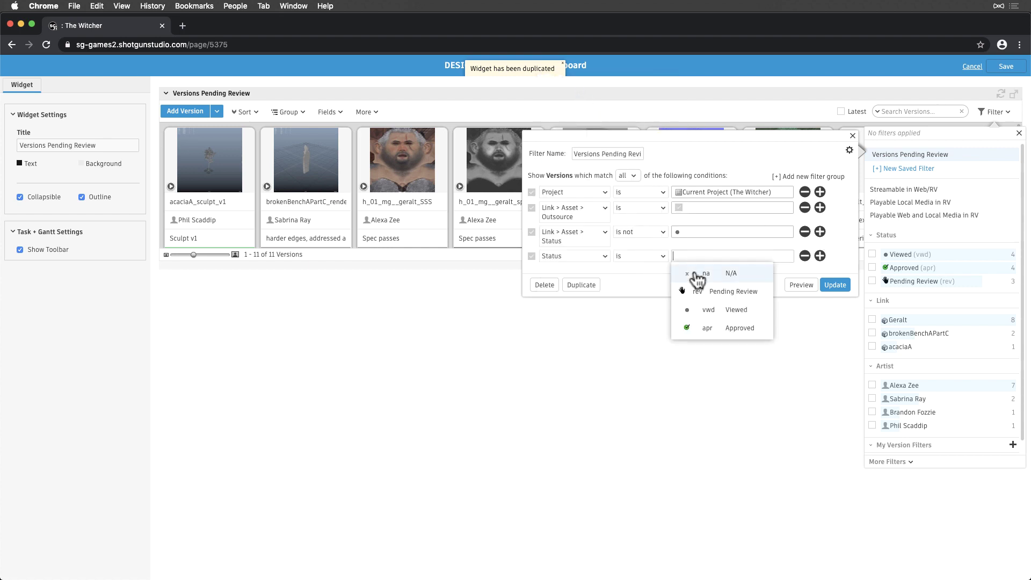
{"action": "left_click", "coordinate": [707, 295]}
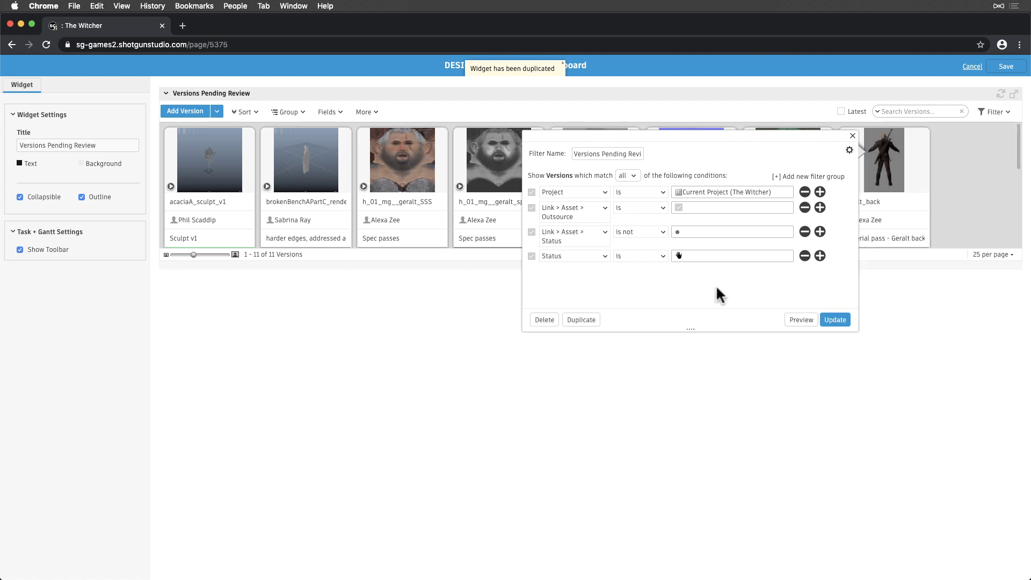
Require the artist's groups to include Split The Difference Studios, then update the filter.
{"action": "left_click", "coordinate": [820, 255]}
{"action": "left_click", "coordinate": [601, 271]}
{"action": "mouse_move", "coordinate": [593, 375]}
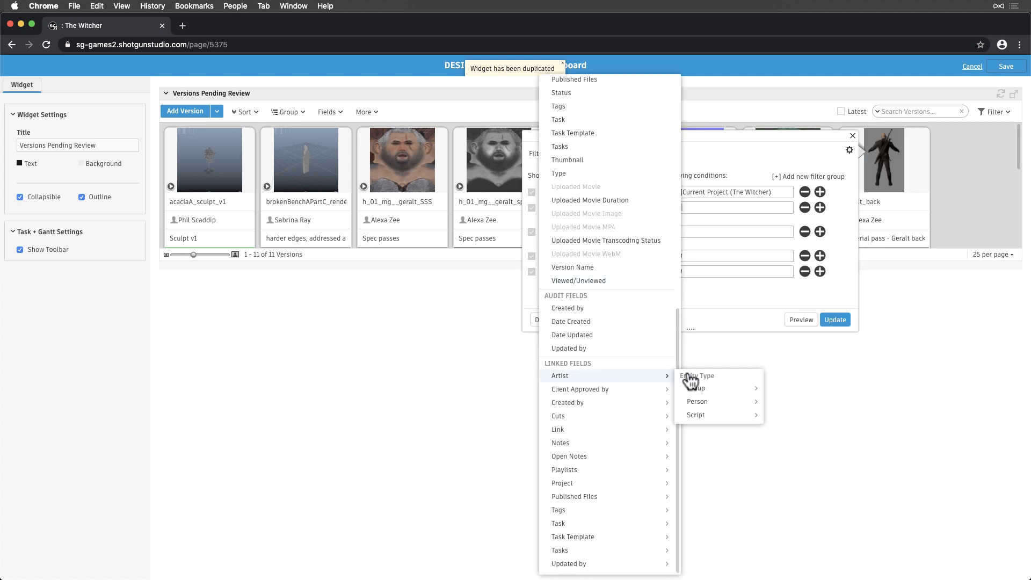
{"action": "mouse_move", "coordinate": [719, 405]}
{"action": "left_click", "coordinate": [773, 258]}
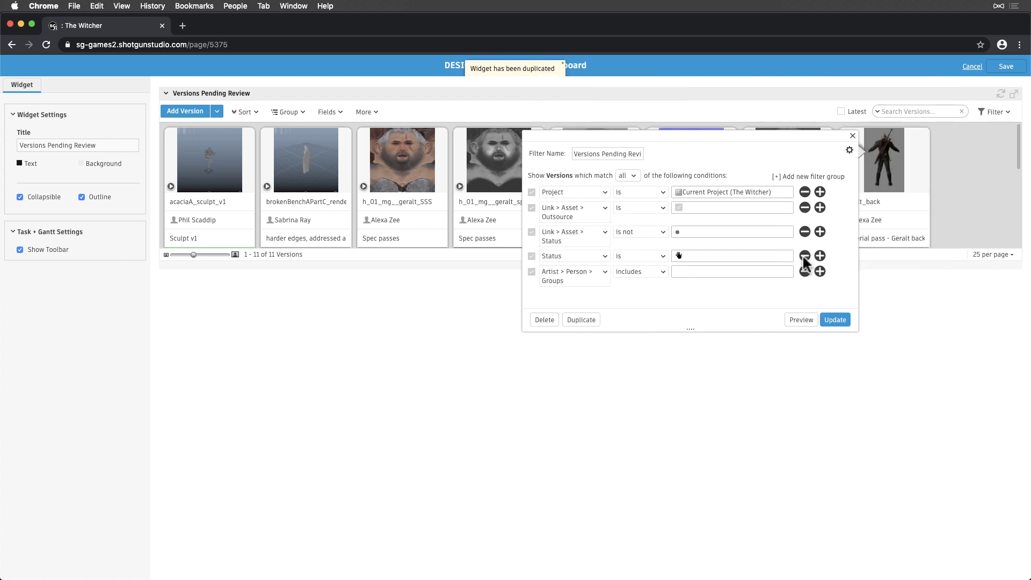
{"action": "left_click", "coordinate": [698, 271]}
{"action": "type", "text": "stu"}
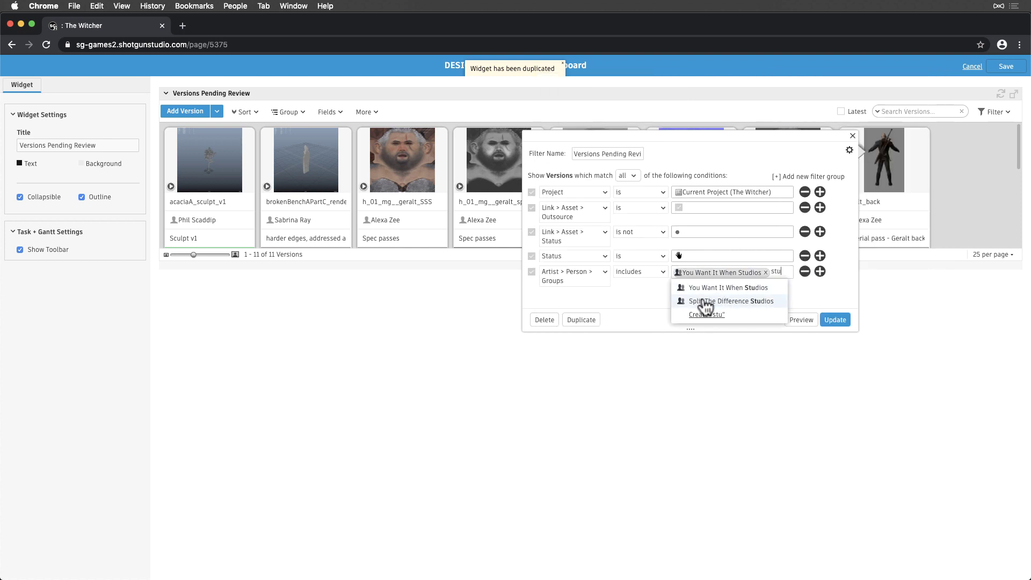
{"action": "left_click", "coordinate": [705, 302]}
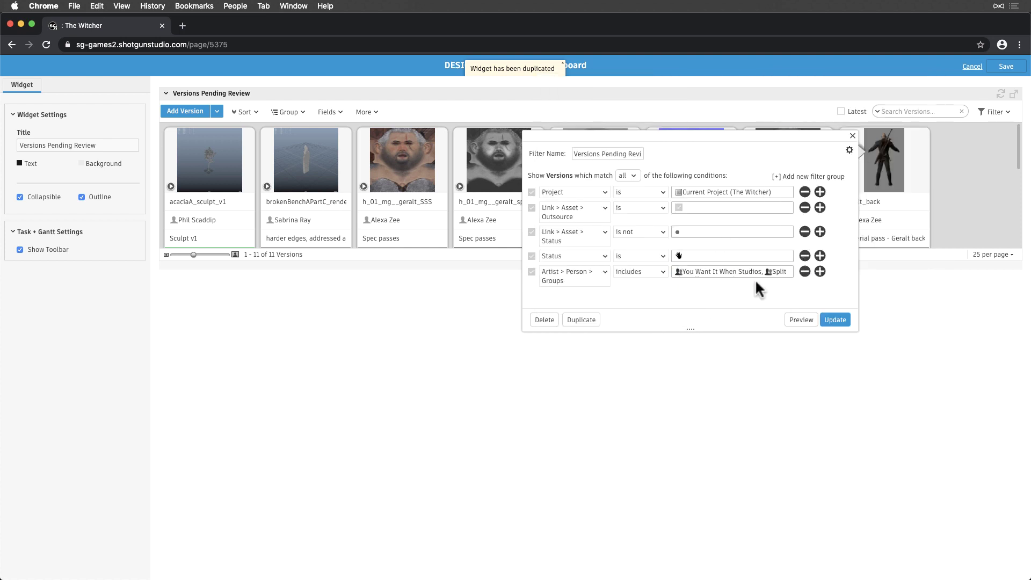
{"action": "left_click", "coordinate": [835, 319]}
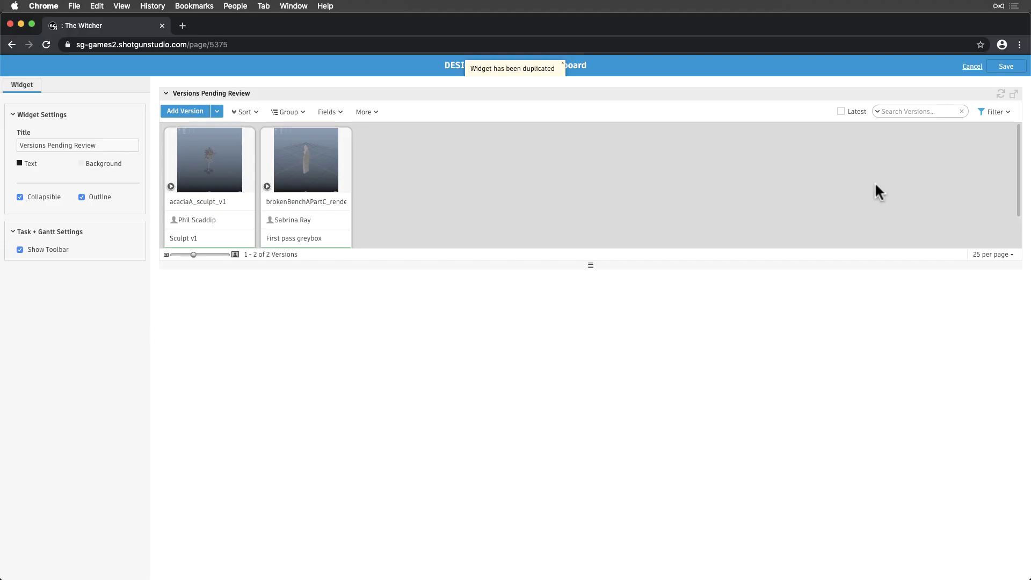
Add a Tasks Status pie chart for Asset tasks to the dashboard.
{"action": "left_click", "coordinate": [1000, 66]}
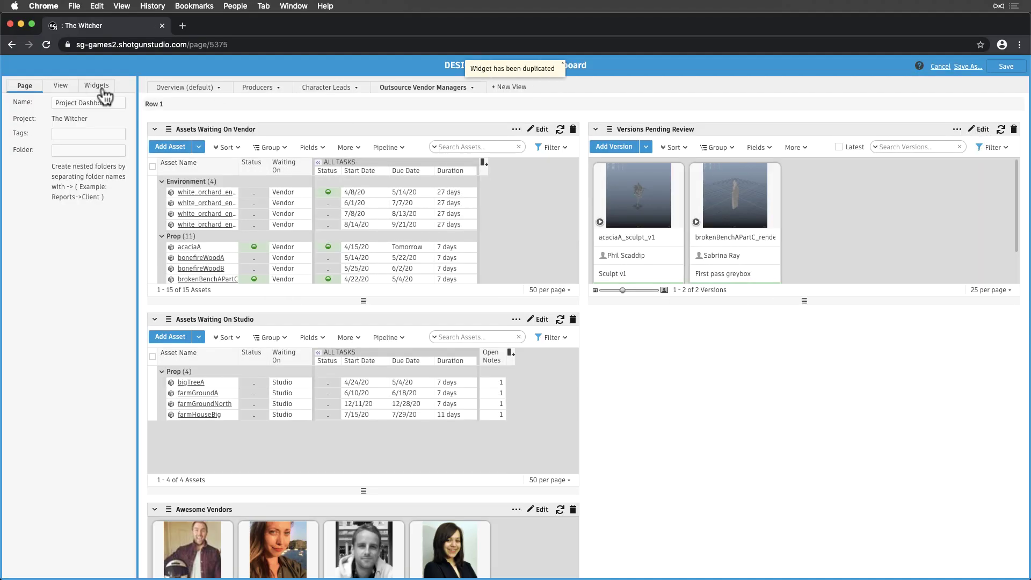
{"action": "left_click", "coordinate": [103, 89]}
{"action": "left_click_drag", "start_coordinate": [42, 500], "coordinate": [696, 373]}
{"action": "left_click", "coordinate": [808, 353]}
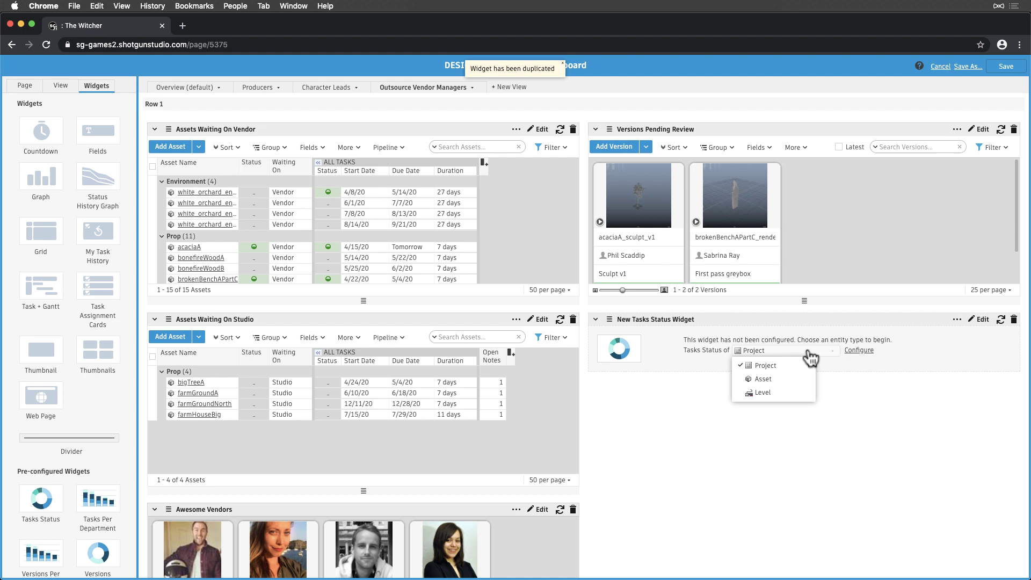
{"action": "left_click", "coordinate": [781, 379]}
Retitle the chart 'Outsourced Asset Tasks Status' and filter it by Link > Asset > Outsource.
{"action": "left_click", "coordinate": [858, 350]}
{"action": "left_click", "coordinate": [25, 146]}
{"action": "type", "text": "Outsourced Asset Tasks Status"}
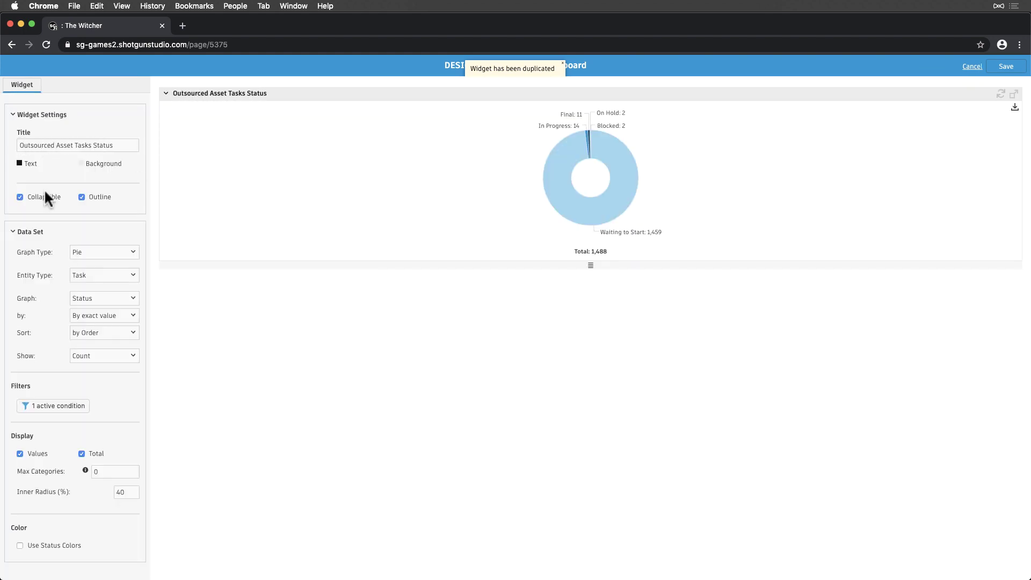
{"action": "left_click", "coordinate": [55, 406]}
{"action": "left_click", "coordinate": [393, 442]}
{"action": "left_click", "coordinate": [170, 466]}
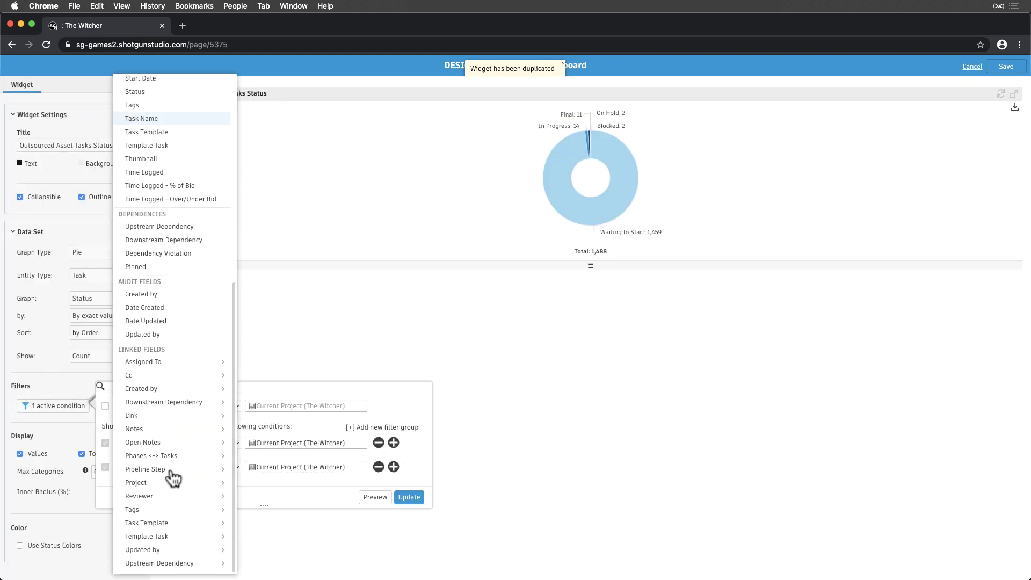
{"action": "mouse_move", "coordinate": [161, 415]}
{"action": "mouse_move", "coordinate": [256, 427]}
{"action": "left_click", "coordinate": [358, 244]}
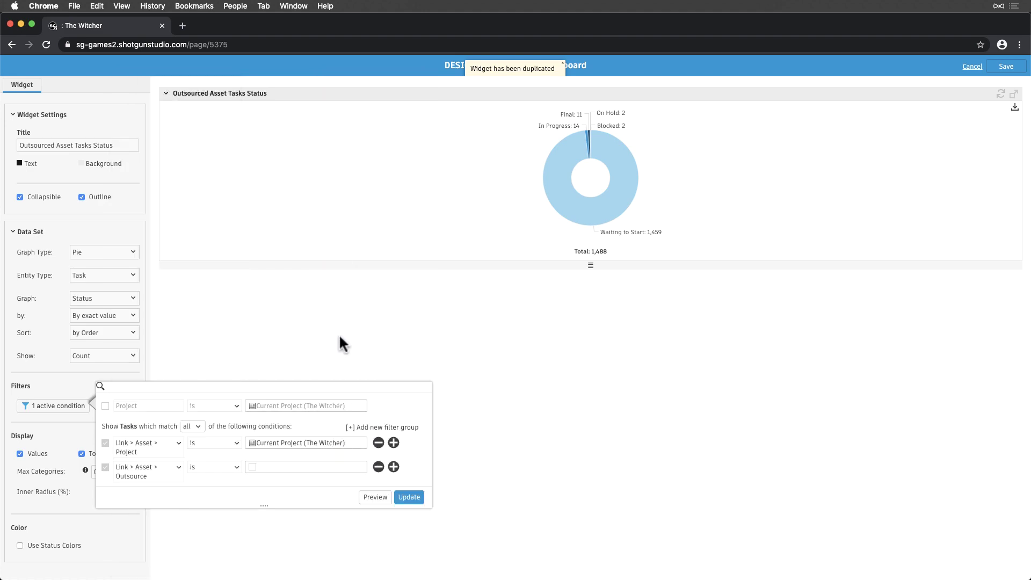
{"action": "left_click", "coordinate": [409, 496]}
Add a second layout row with three columns.
{"action": "left_click", "coordinate": [1009, 66]}
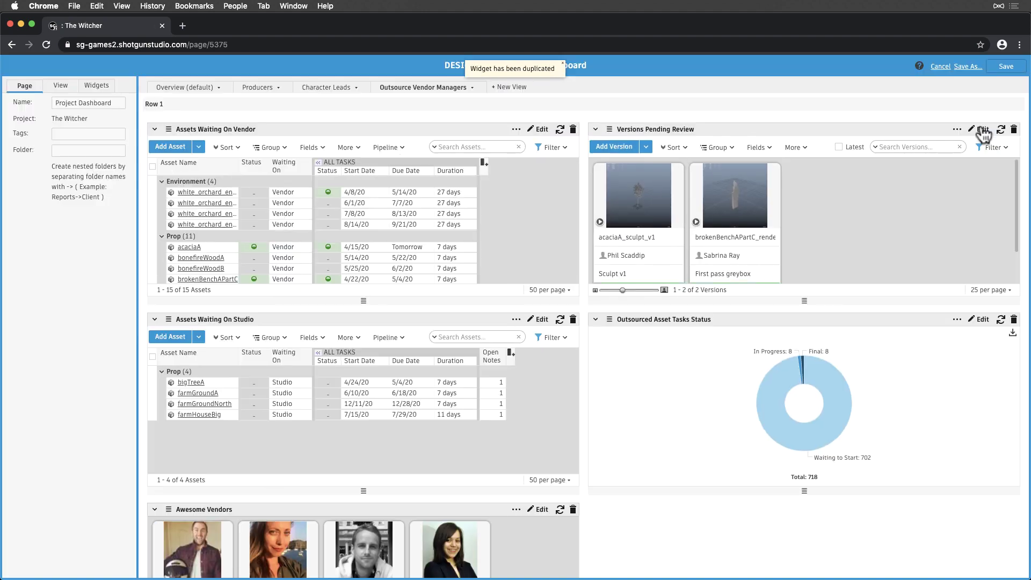
{"action": "left_click", "coordinate": [60, 86]}
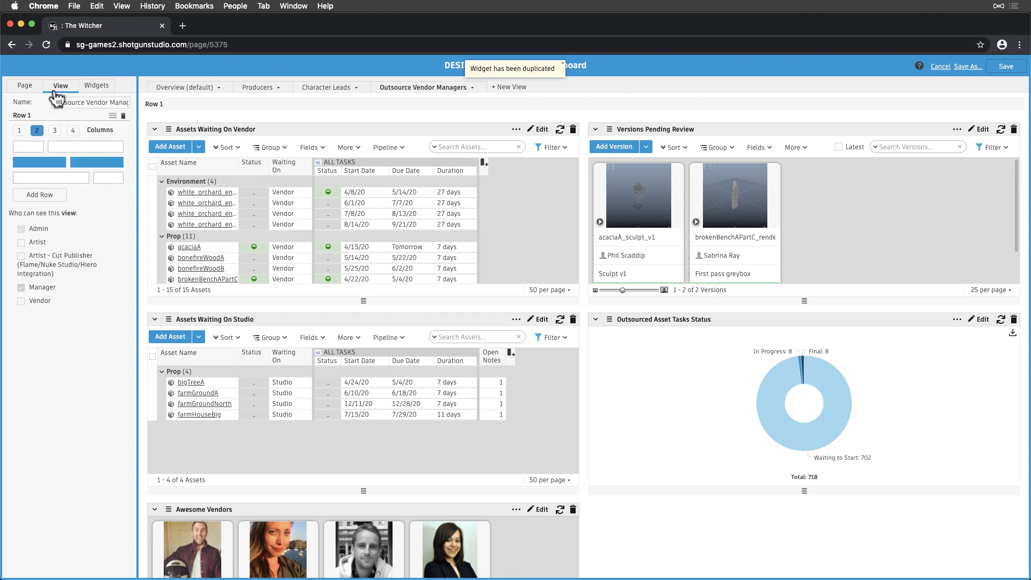
{"action": "left_click", "coordinate": [47, 194]}
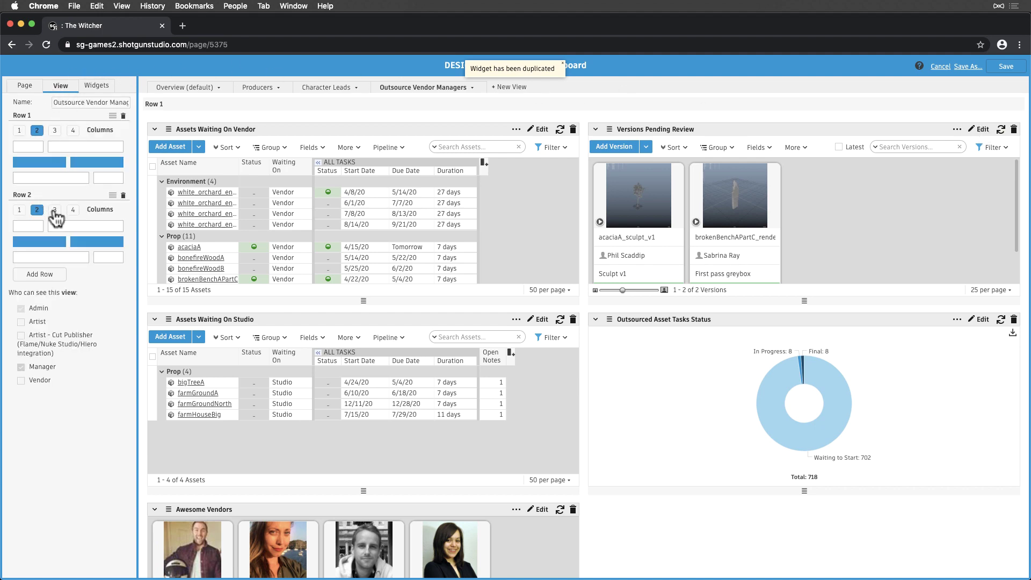
{"action": "left_click", "coordinate": [55, 210]}
Put Awesome Vendors and the pie chart in row one, three widgets in row two, and save.
{"action": "left_click_drag", "start_coordinate": [204, 509], "coordinate": [219, 134]}
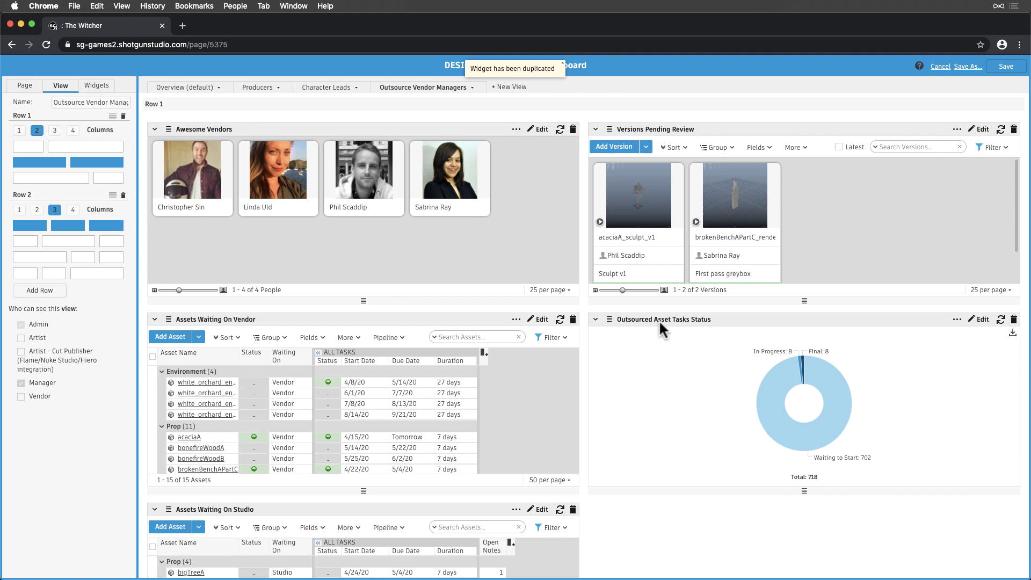
{"action": "left_click_drag", "start_coordinate": [662, 329], "coordinate": [661, 242]}
{"action": "scroll", "coordinate": [338, 350], "scroll_direction": "down", "scroll_amount": 3}
{"action": "left_click_drag", "start_coordinate": [172, 156], "coordinate": [536, 392]}
{"action": "left_click_drag", "start_coordinate": [610, 166], "coordinate": [752, 377]}
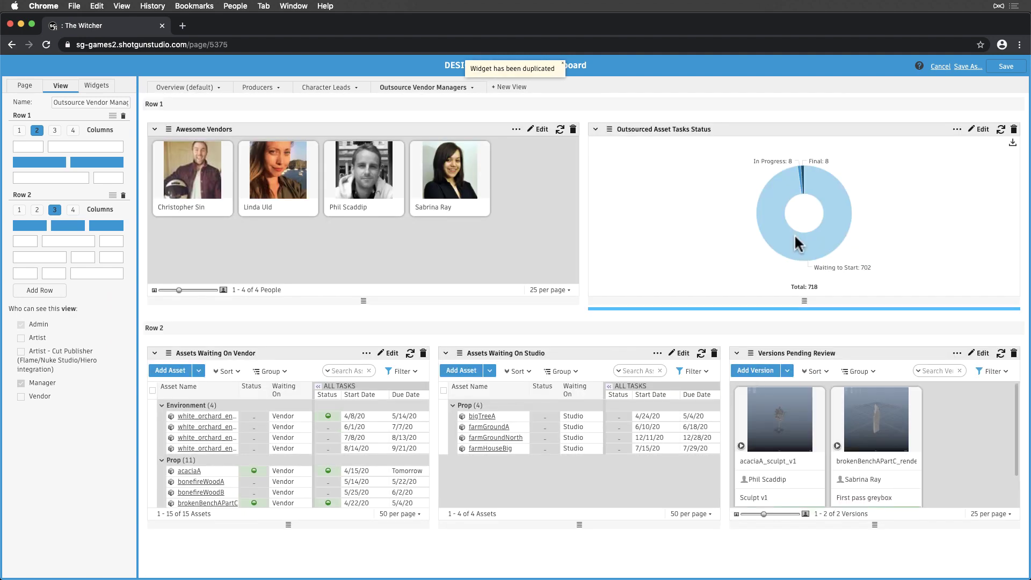
{"action": "left_click", "coordinate": [1001, 67]}
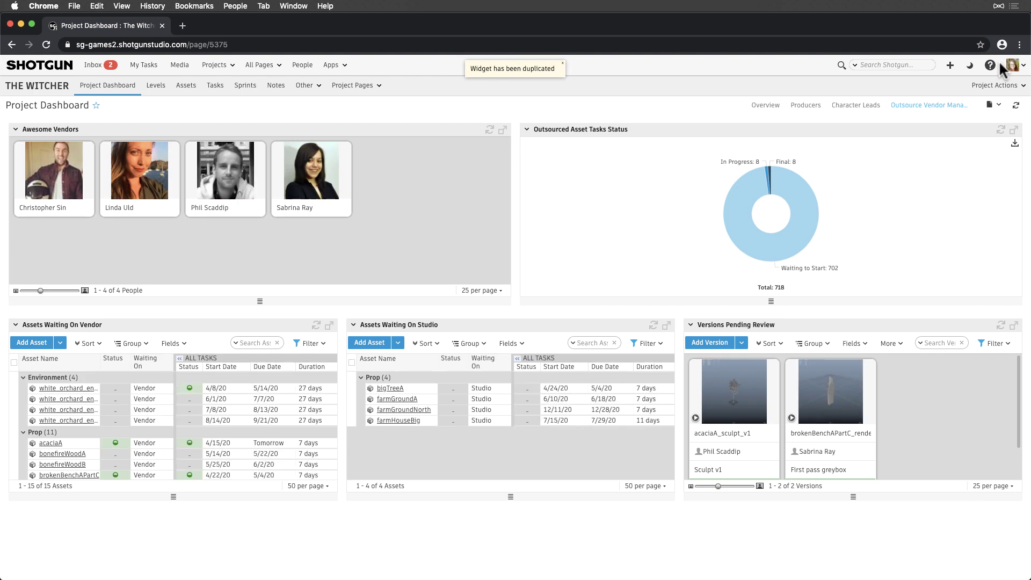